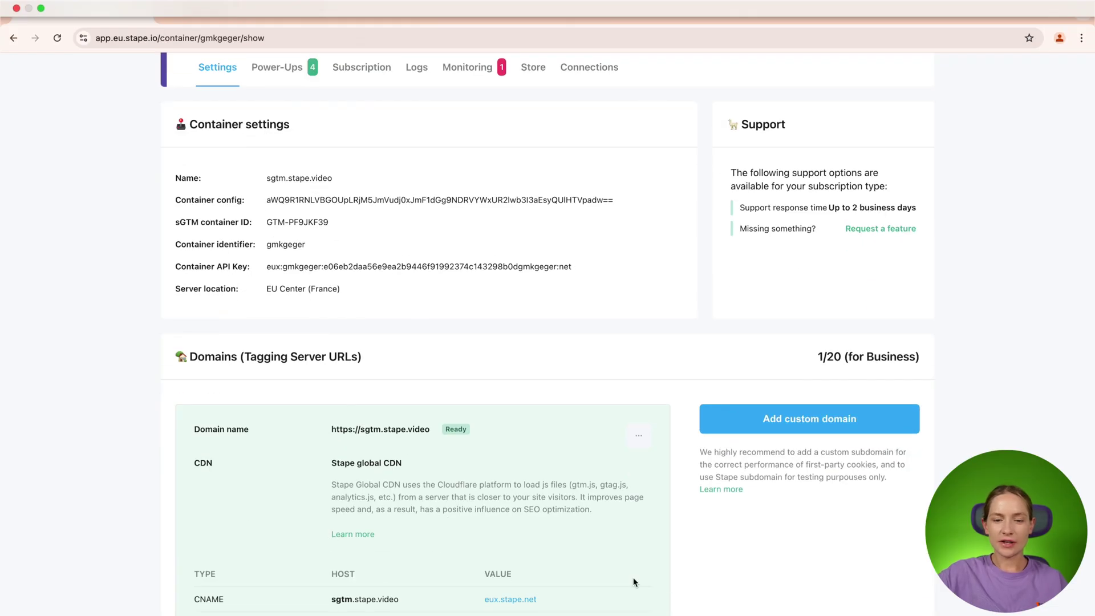
Add custom domain gtm.stape.video in Stape with CDN set to Own CDN, exposing its eux.stape.net CNAME
scroll(632, 577, "up", 1)
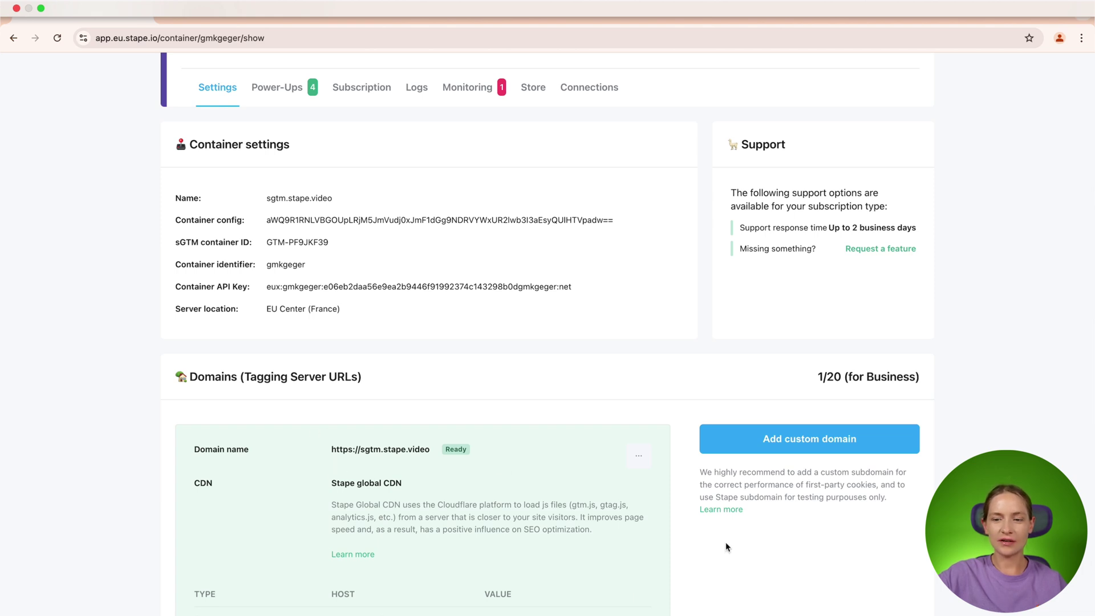
left_click(813, 439)
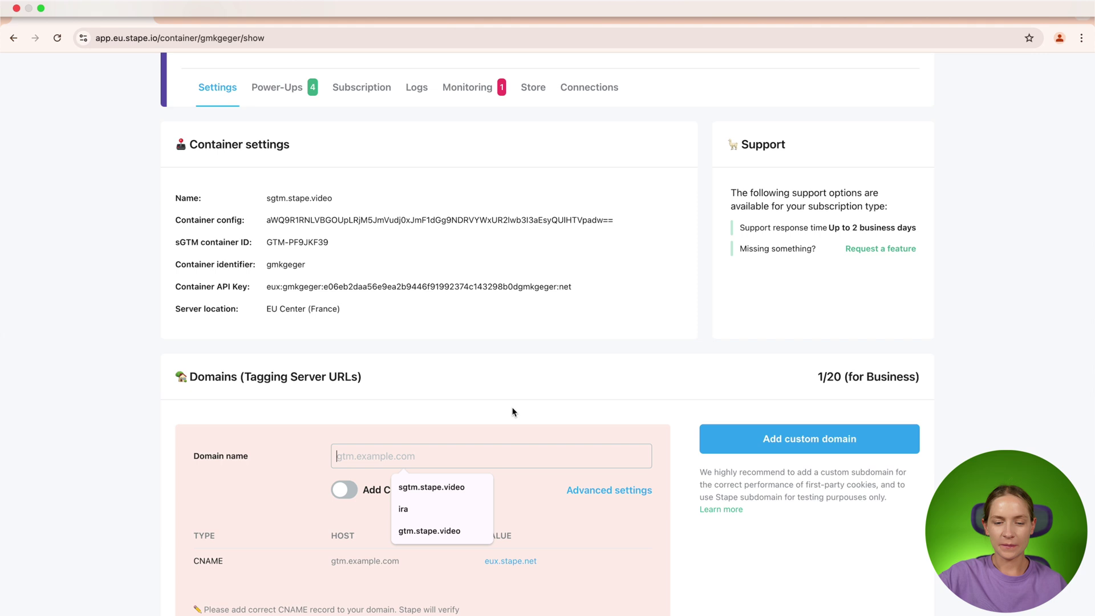
left_click(431, 487)
key("BackSpace")
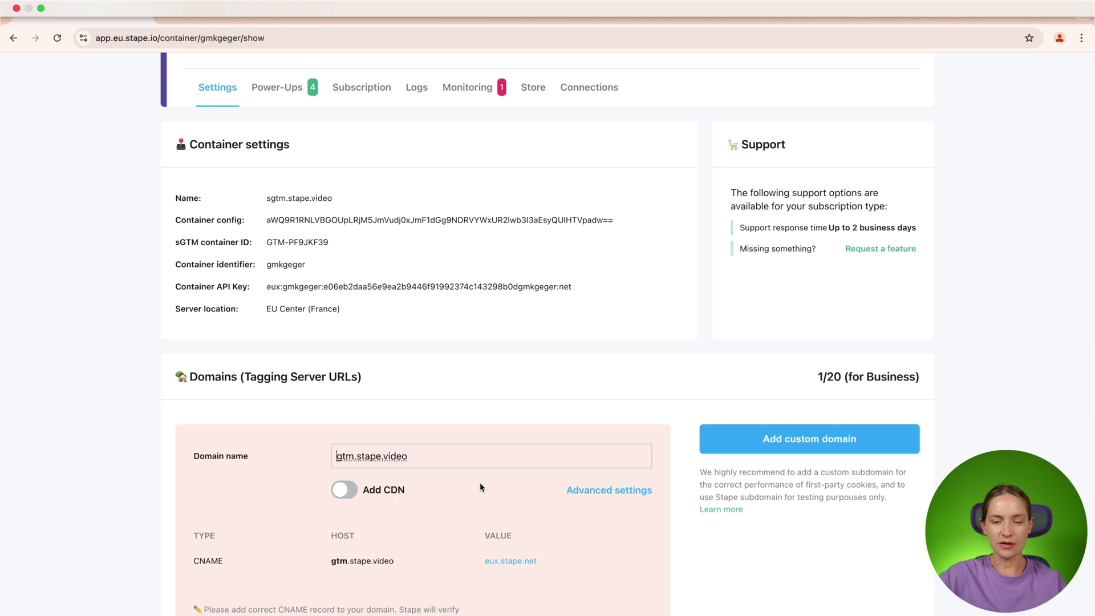
left_click(349, 493)
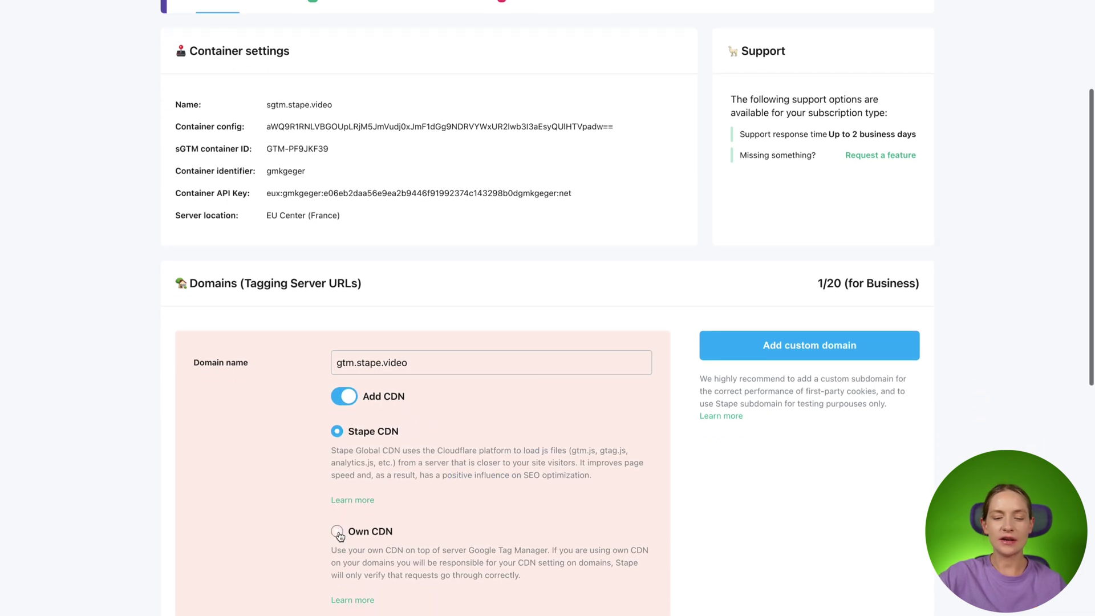
left_click(337, 533)
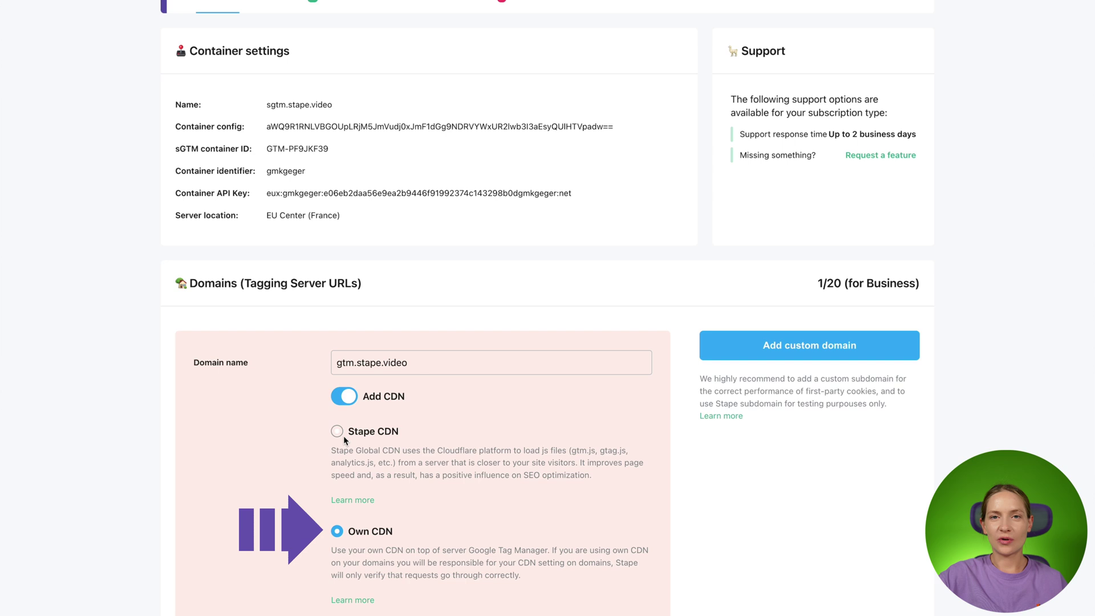
scroll(343, 435, "down", 1)
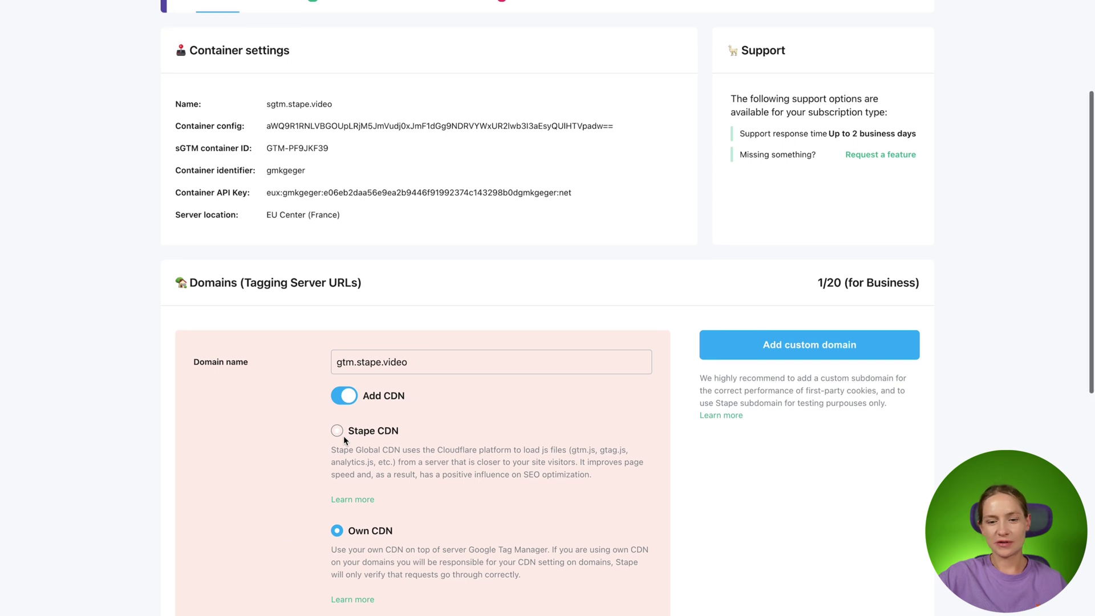
scroll(344, 436, "down", 4)
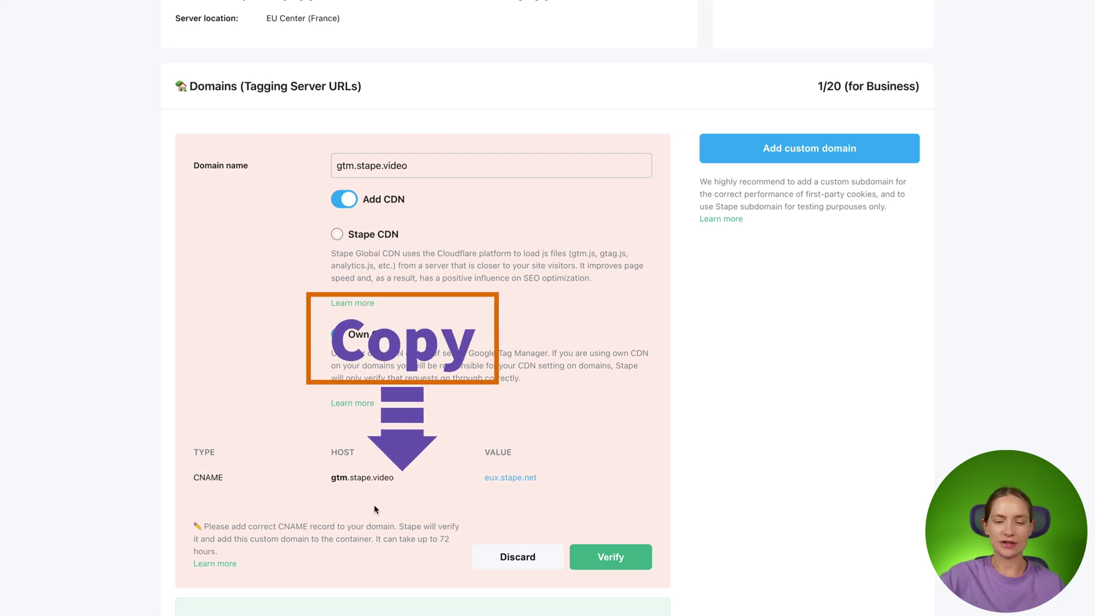
Create a DNS CNAME record with name gtm and target eux.stape.net, kept proxied
left_click(400, 477)
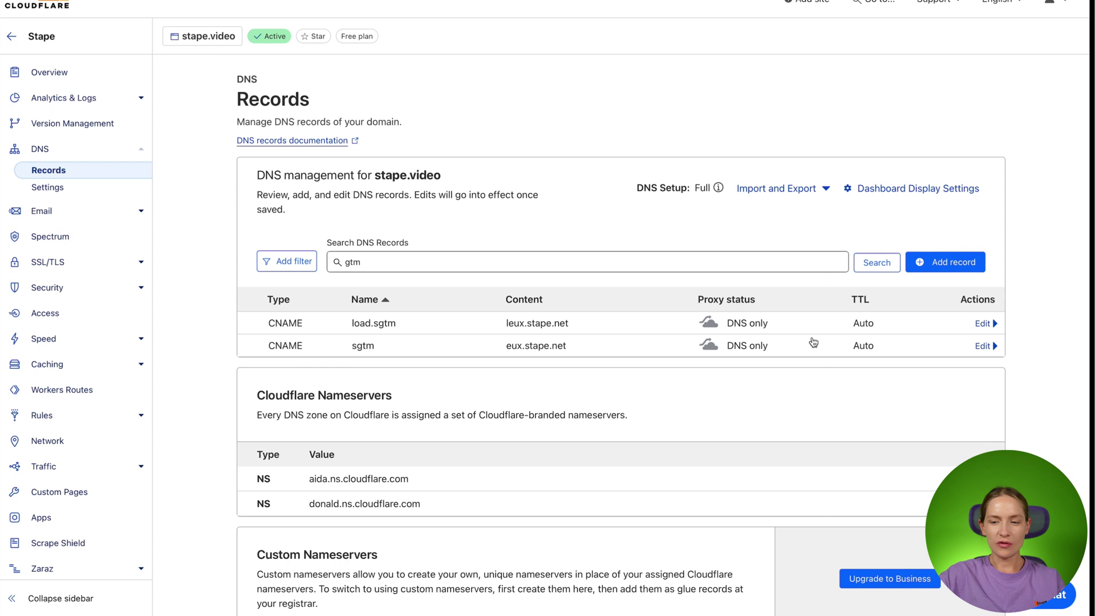
left_click(964, 261)
left_click(391, 341)
key("ctrl+v")
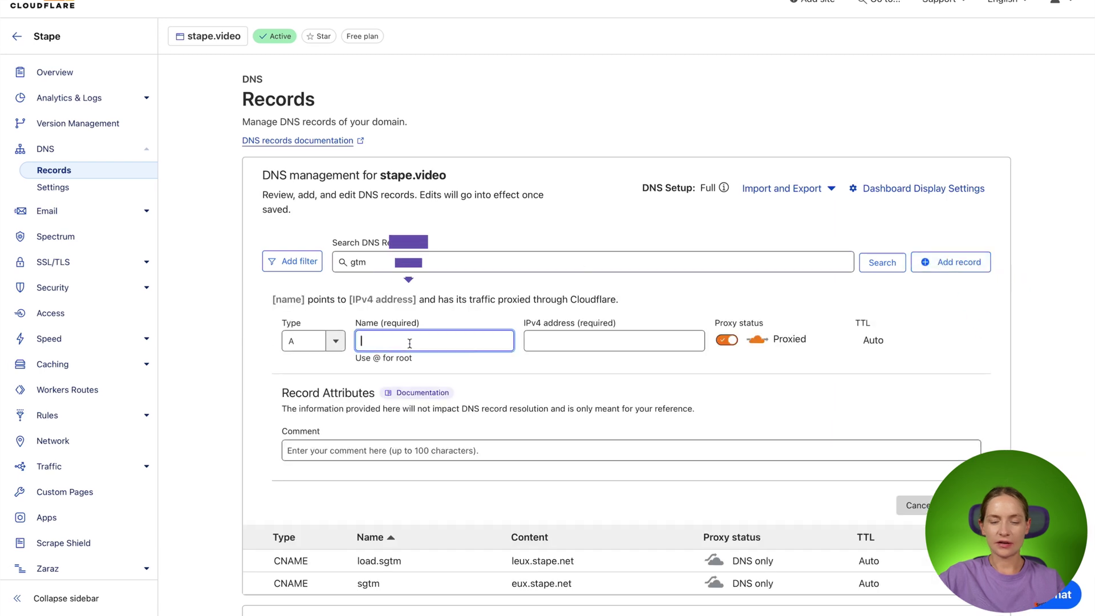
left_click_drag(376, 341, 427, 341)
key("BackSpace")
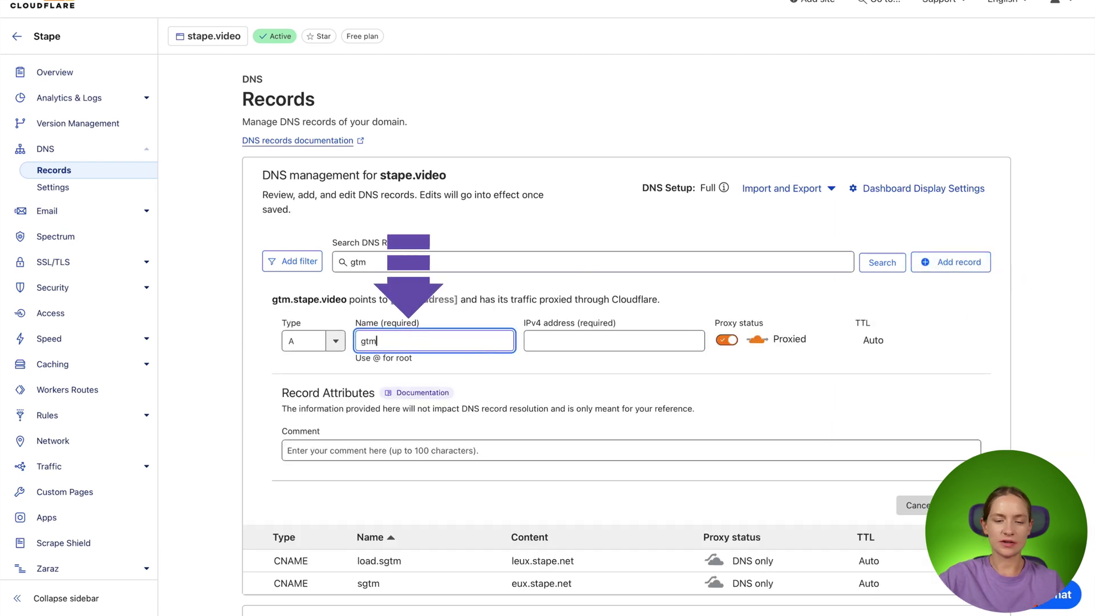
left_click(335, 342)
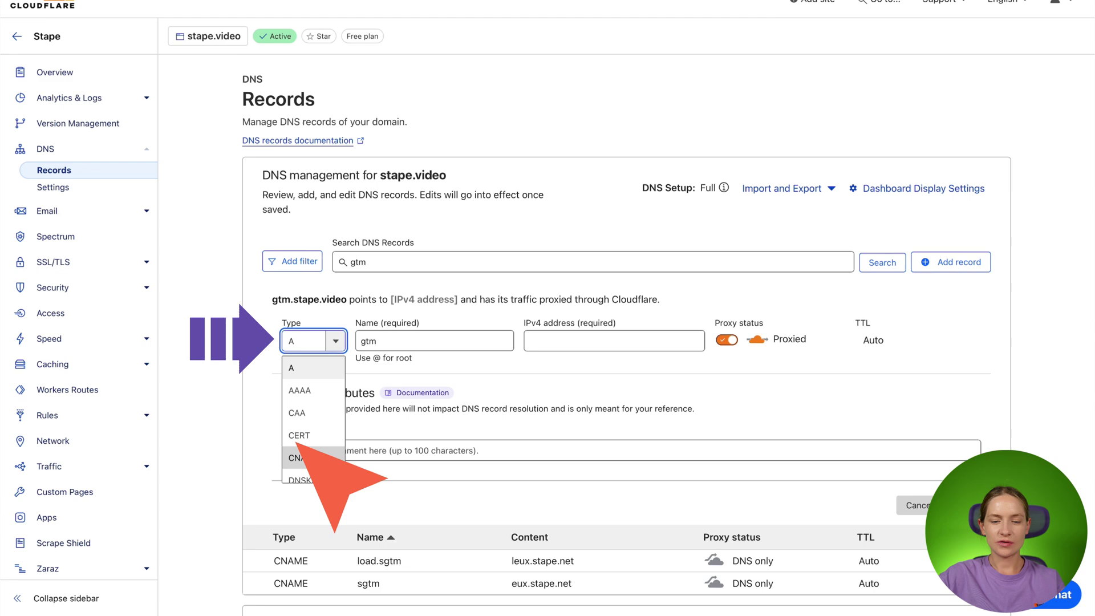
left_click(307, 454)
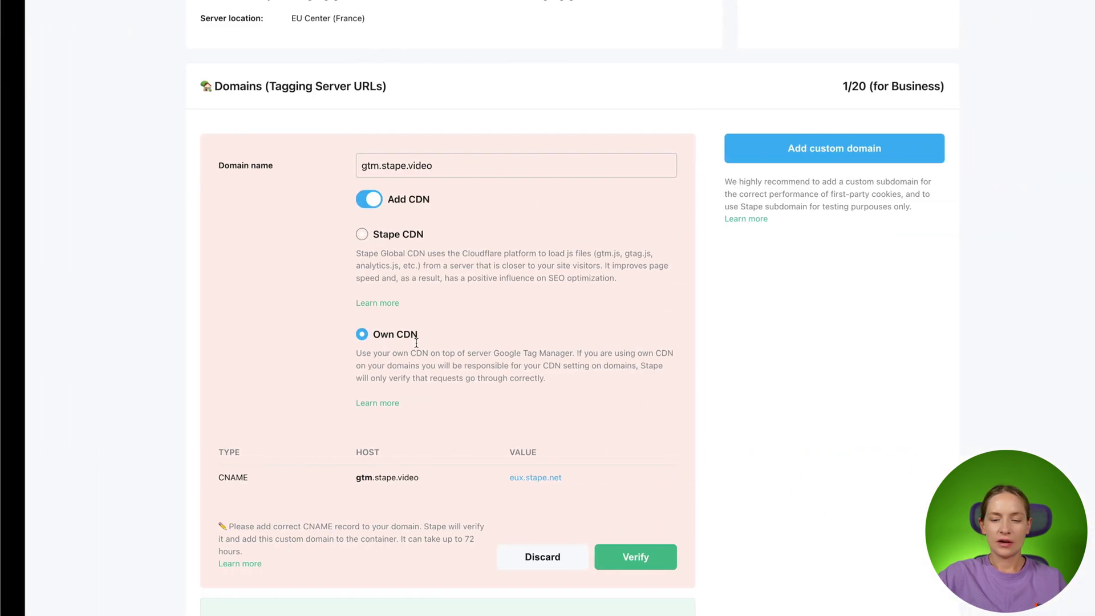
left_click(549, 478)
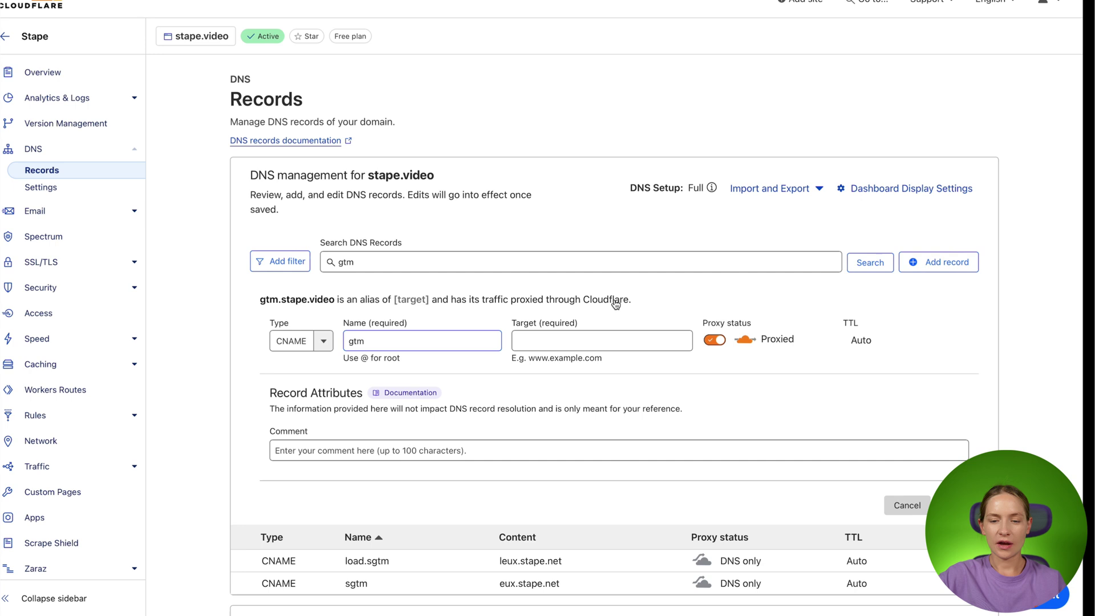
left_click(570, 343)
key("ctrl+v")
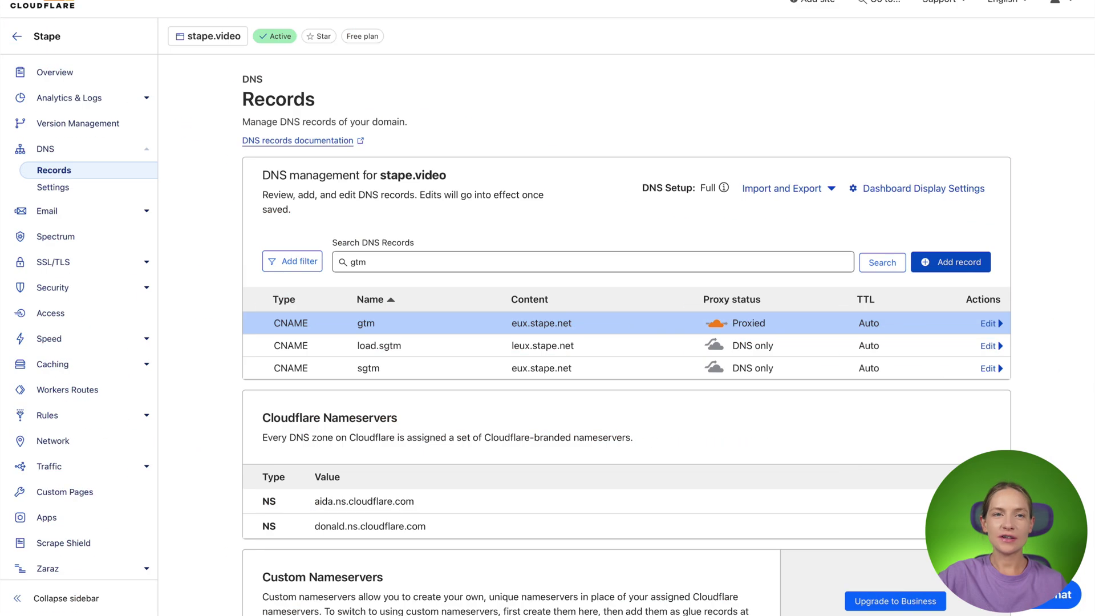
Start a new Configuration Rule from the Configuration Rules page
left_click(73, 411)
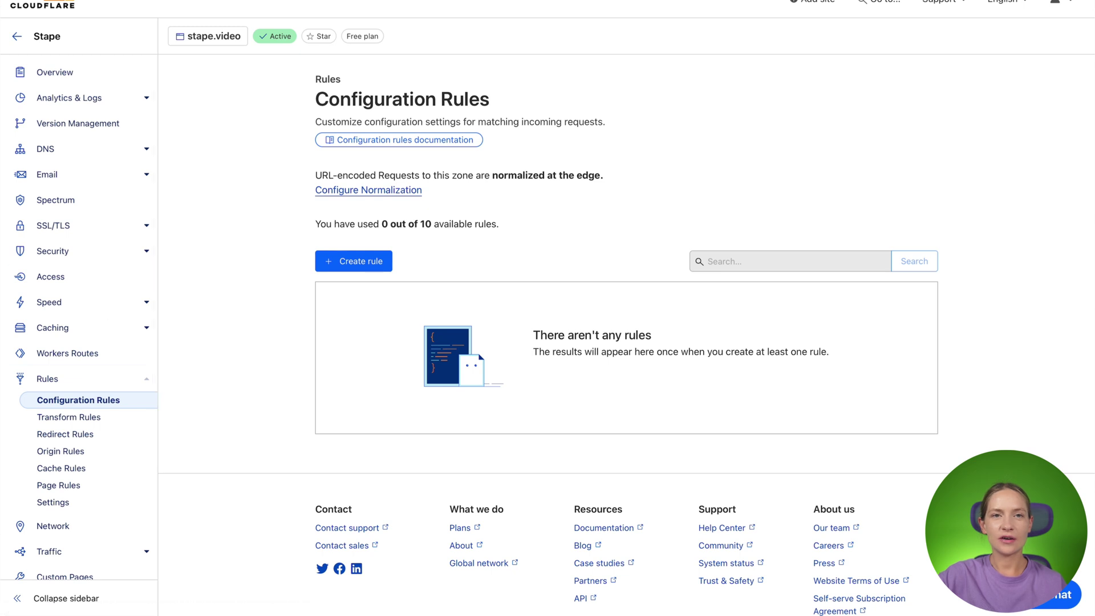
left_click(360, 264)
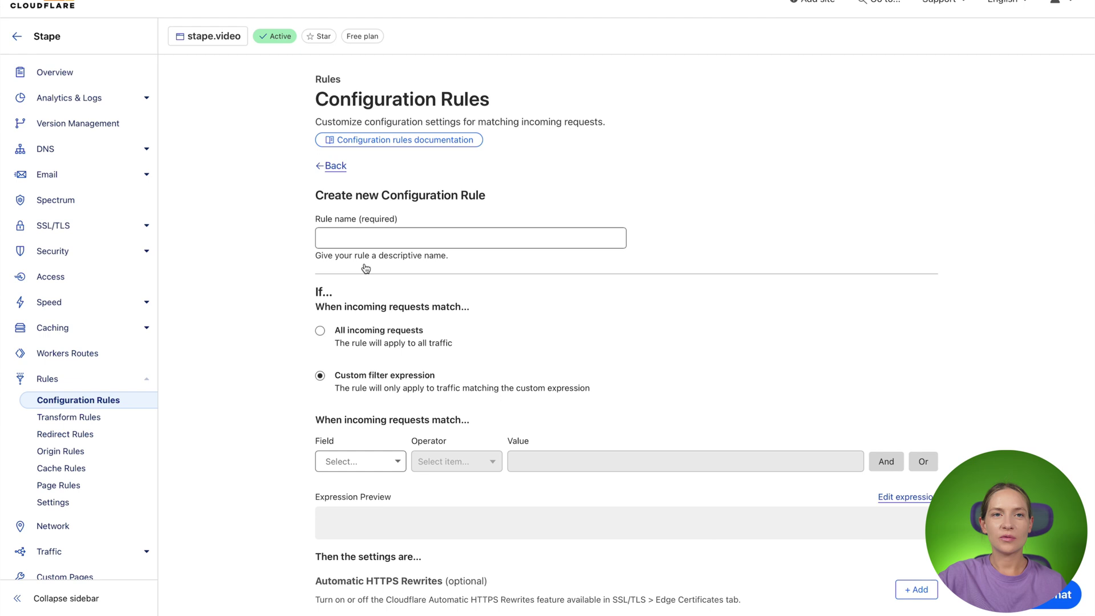
scroll(365, 268, "down", 1)
Set the rule's filter to Hostname contains gtm.stape.video
left_click(386, 434)
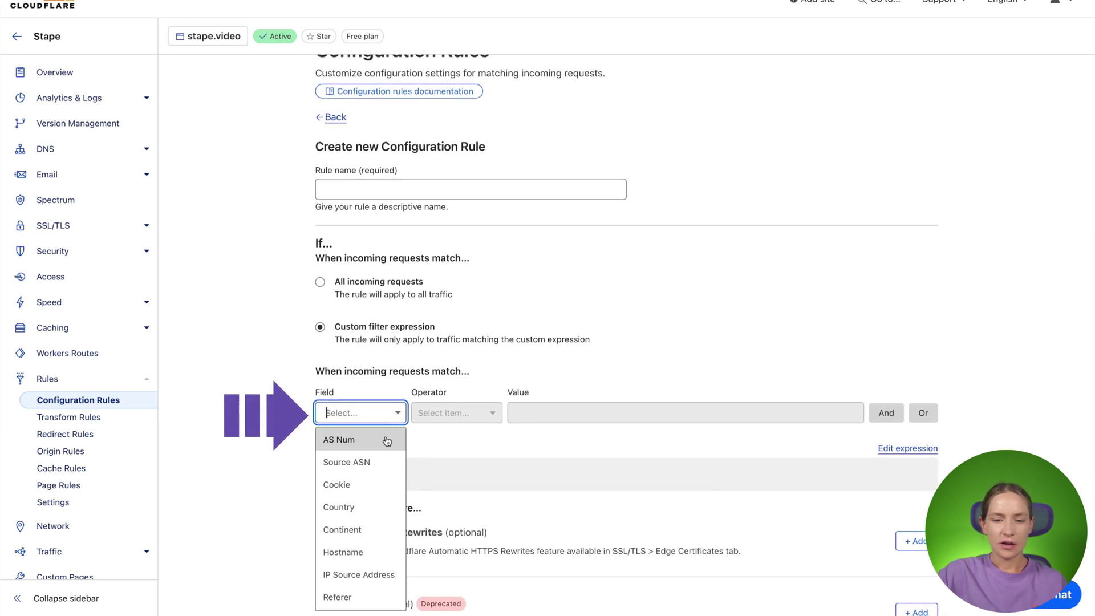
type("ho")
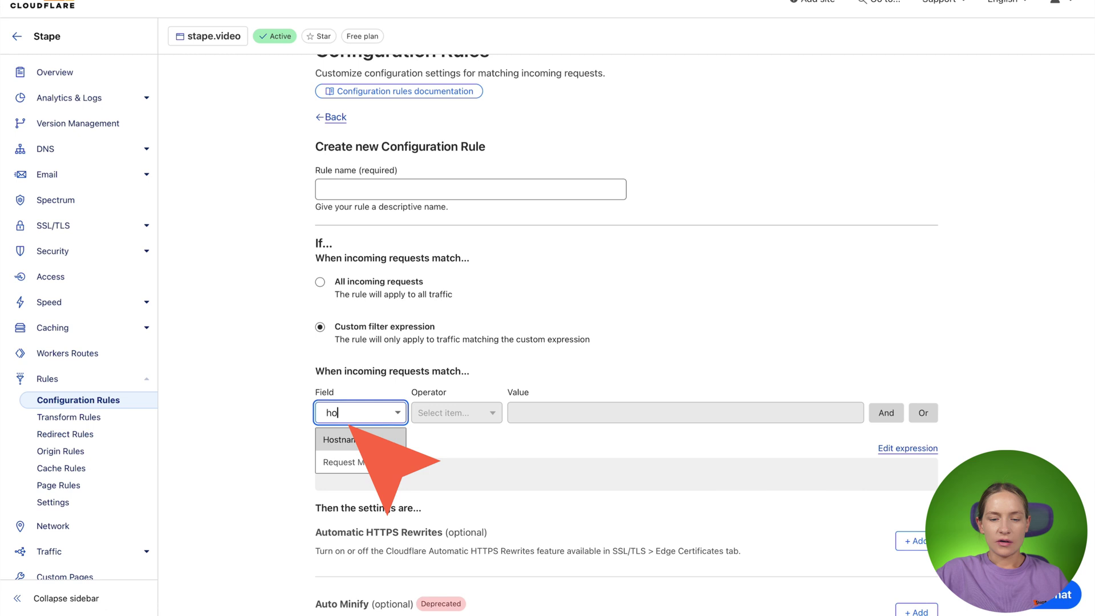
left_click(376, 442)
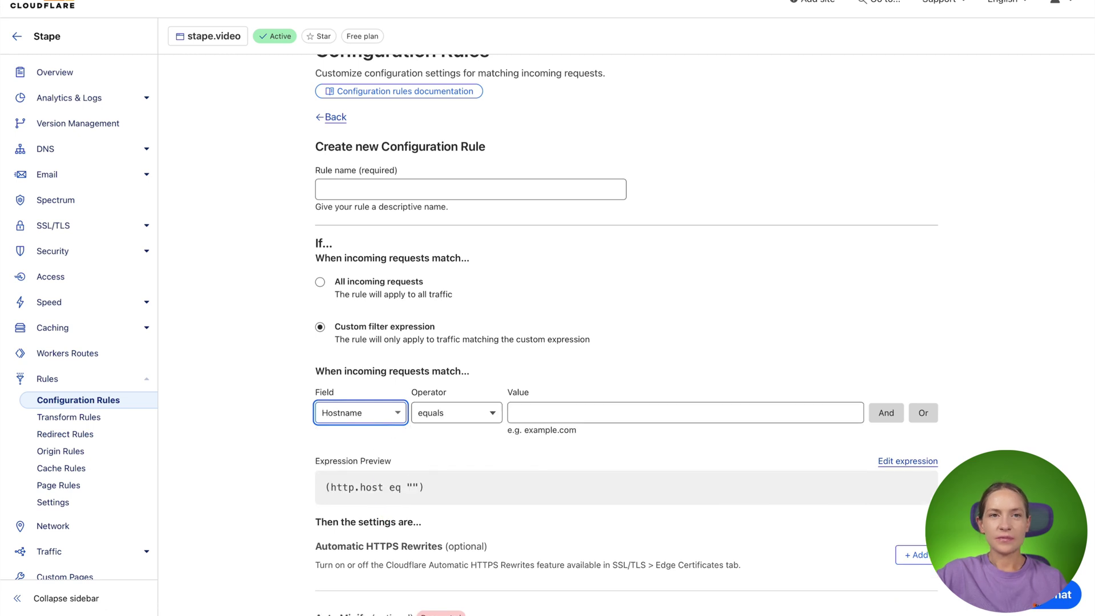
left_click(459, 413)
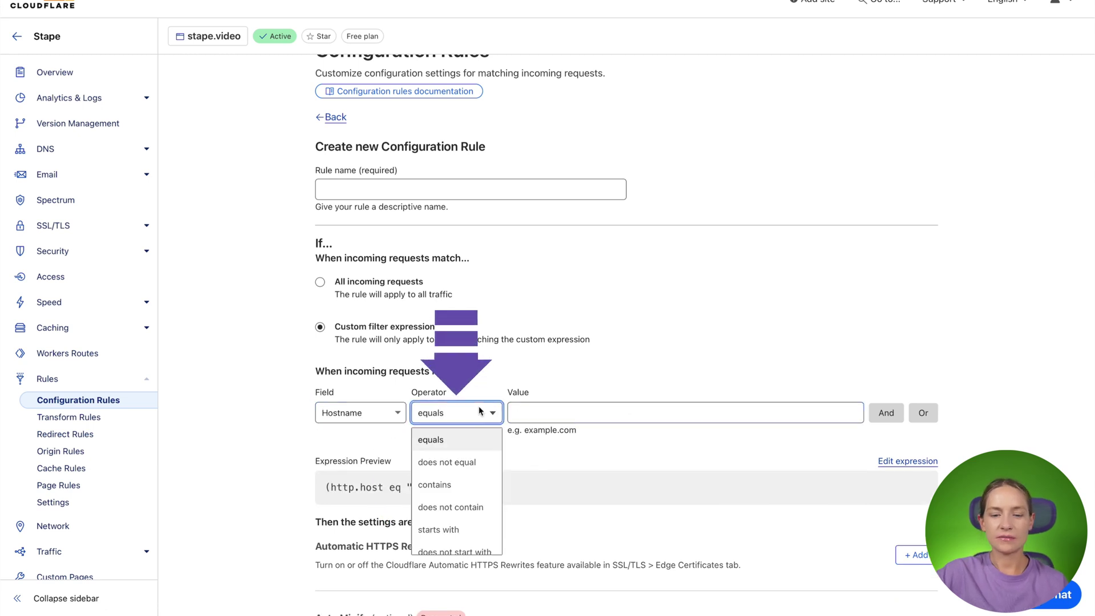
left_click(462, 483)
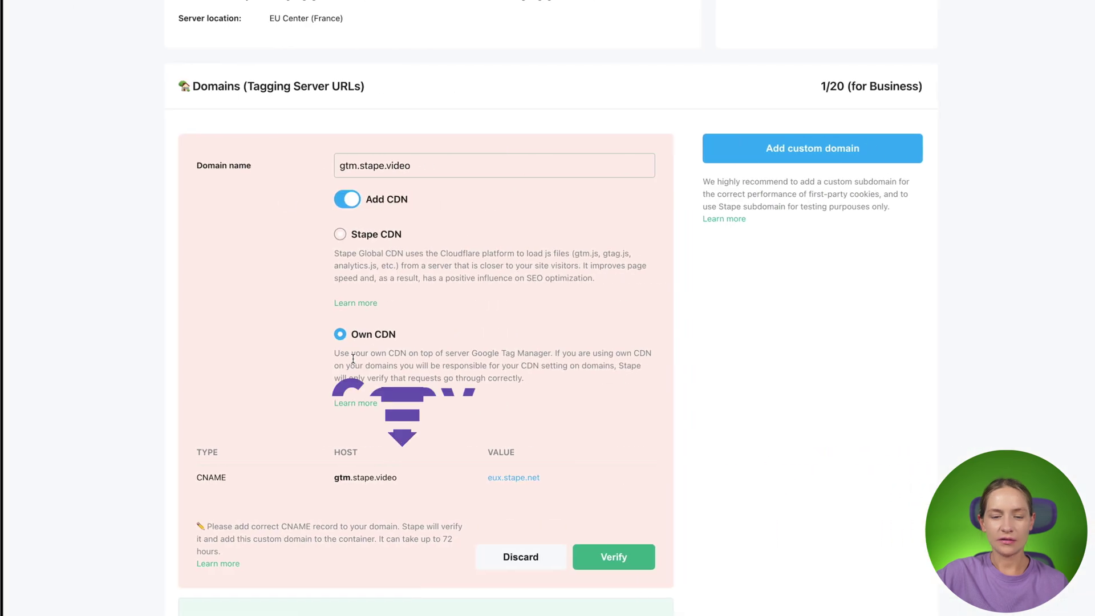
left_click(401, 478)
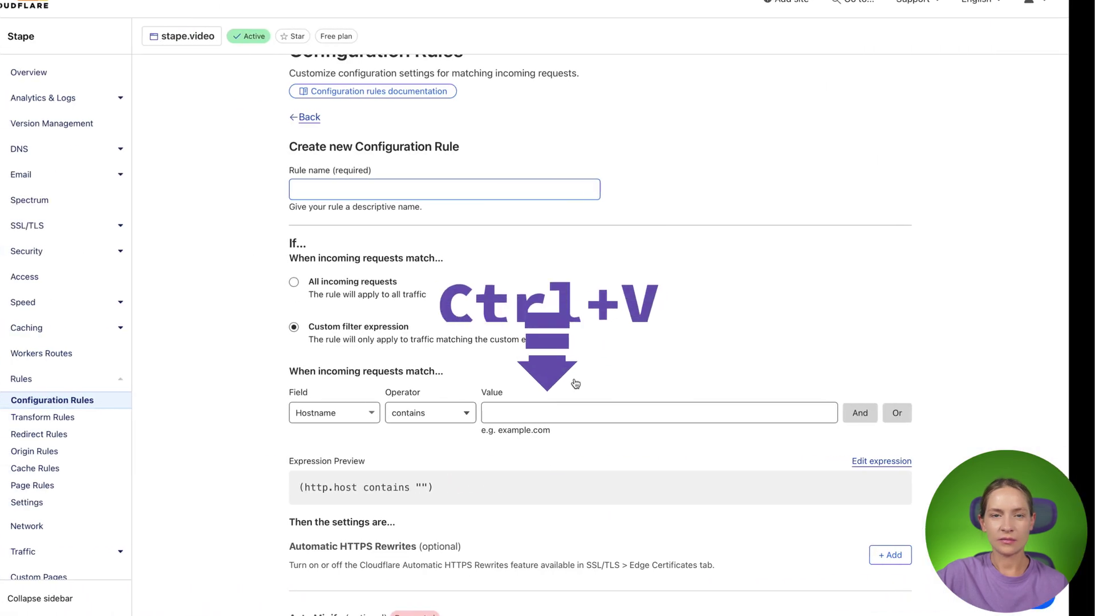
left_click(573, 414)
key("ctrl+v")
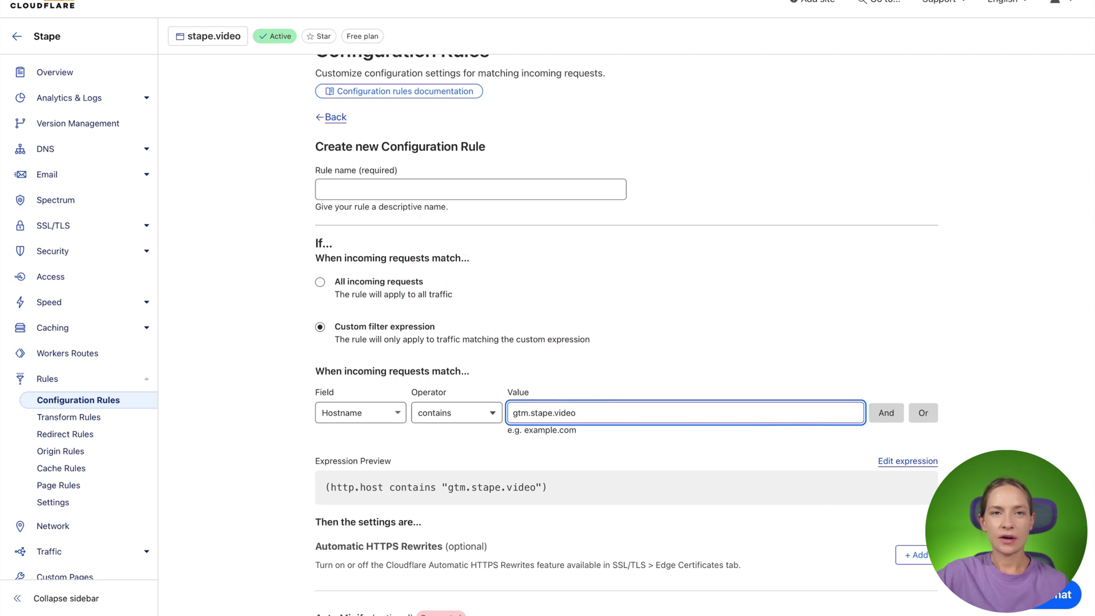
Add an SSL setting to the rule with encryption mode Full
scroll(515, 92, "down", 4)
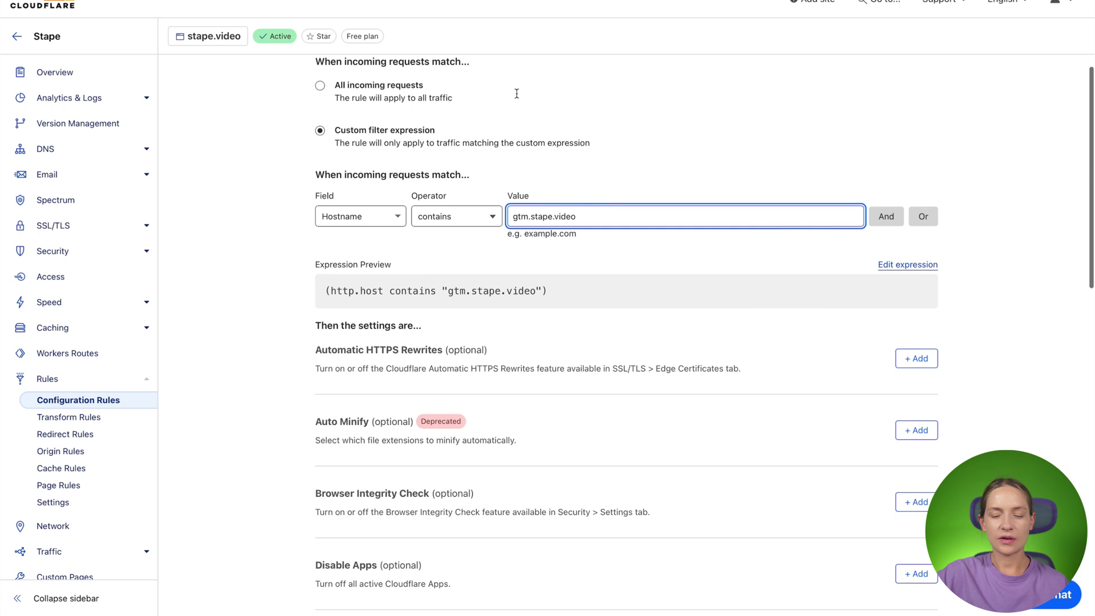
scroll(516, 93, "down", 4)
scroll(517, 373, "down", 5)
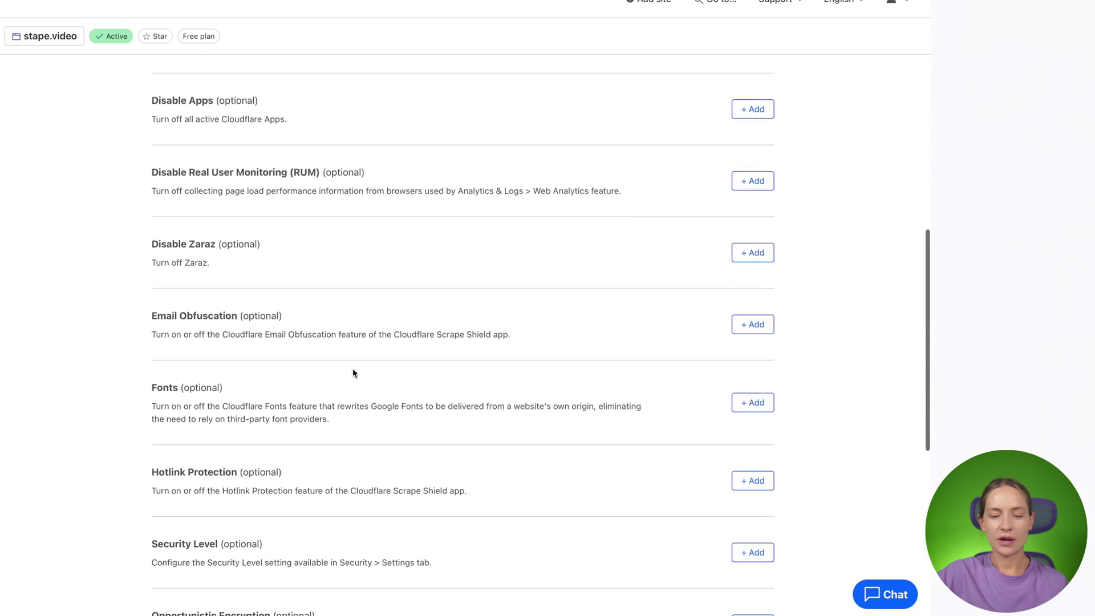
scroll(352, 373, "down", 6)
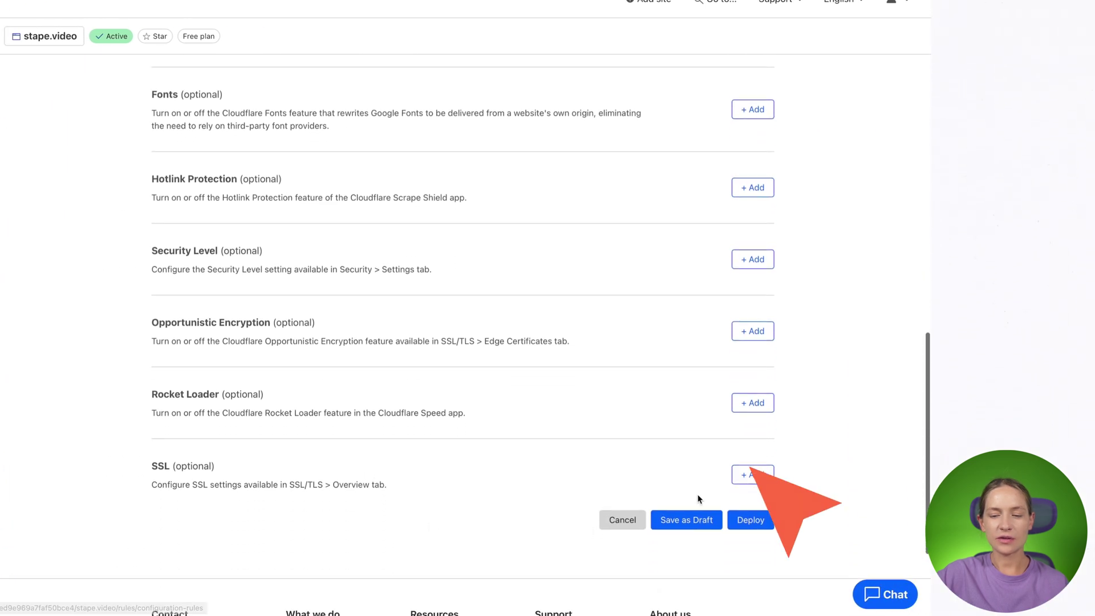
left_click(753, 475)
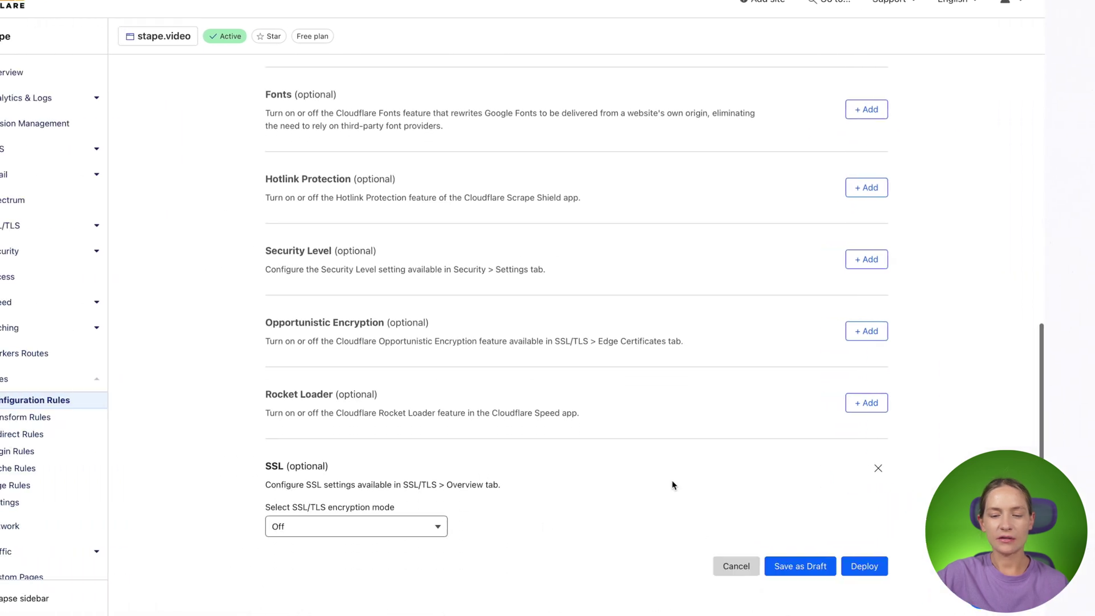
left_click(384, 523)
left_click(315, 582)
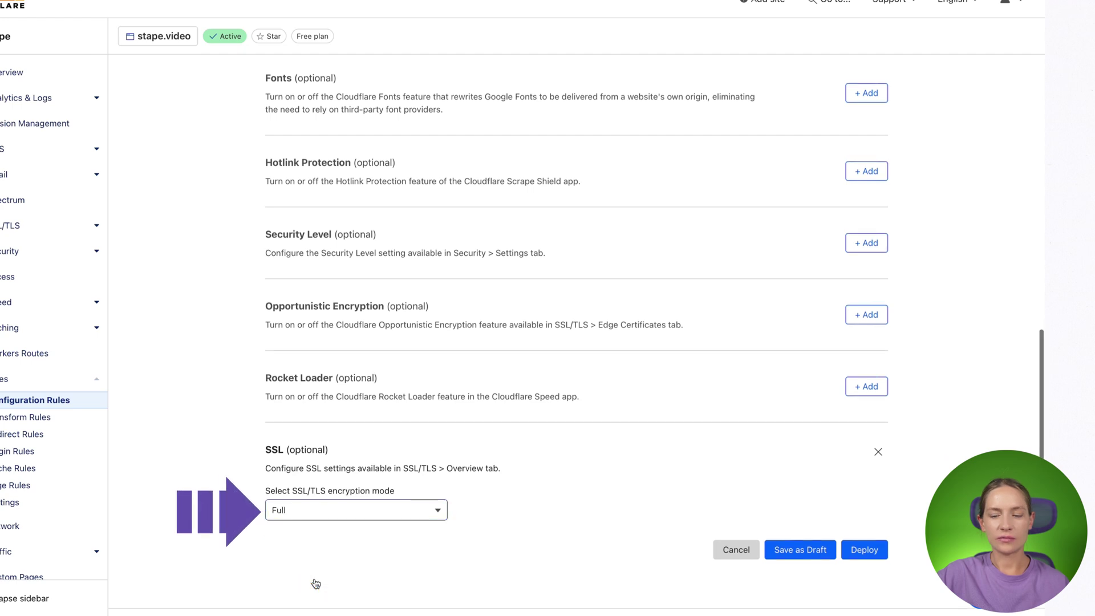
scroll(561, 527, "up", 15)
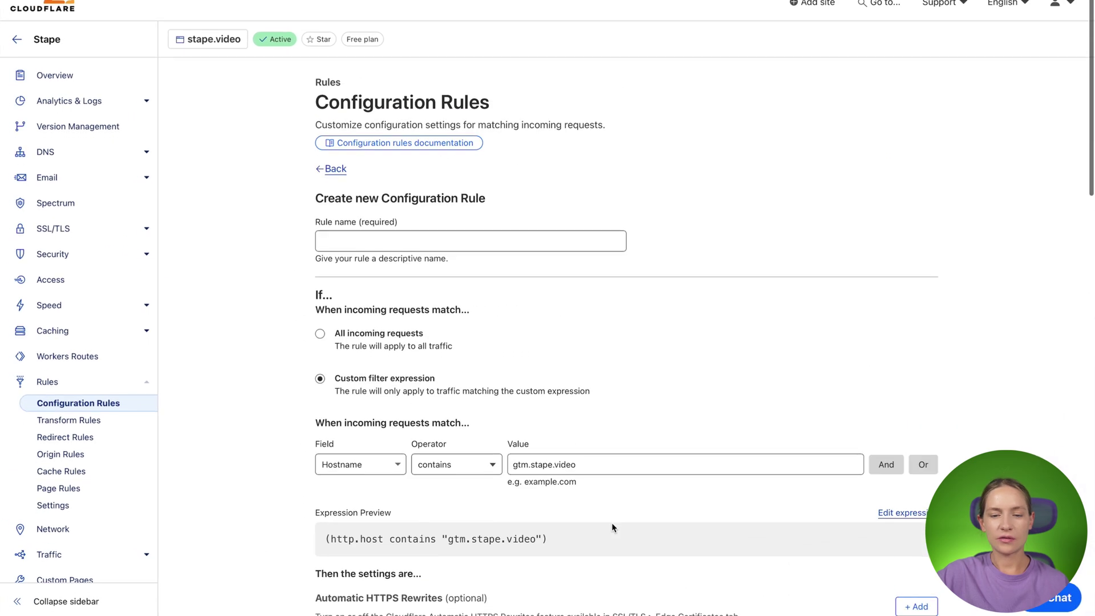
Name the rule 'own CDN' and deploy it
left_click(338, 240)
type("o")
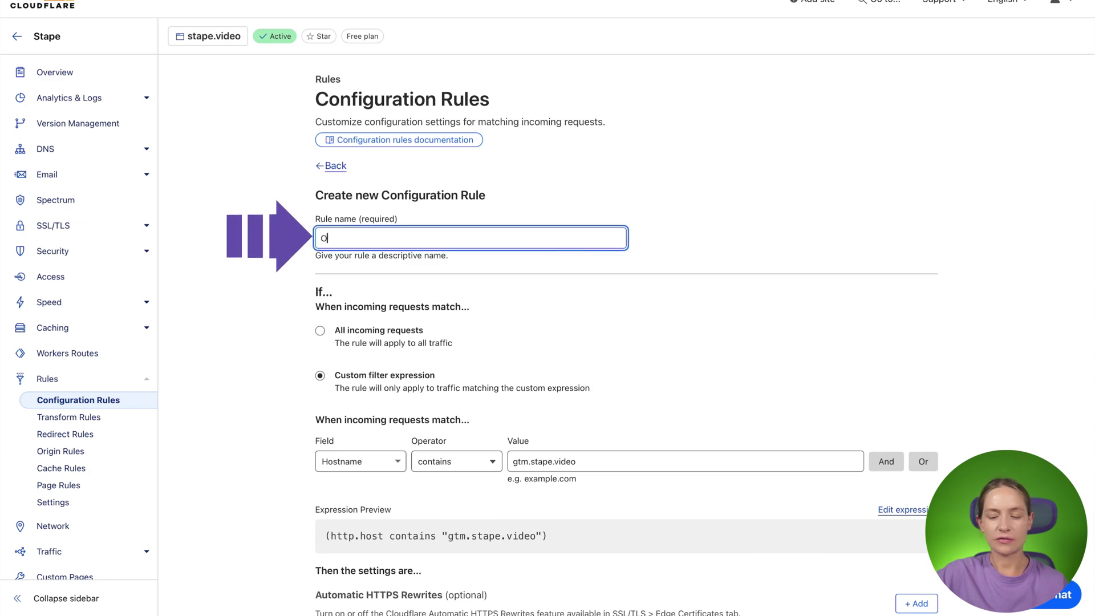
type("wn")
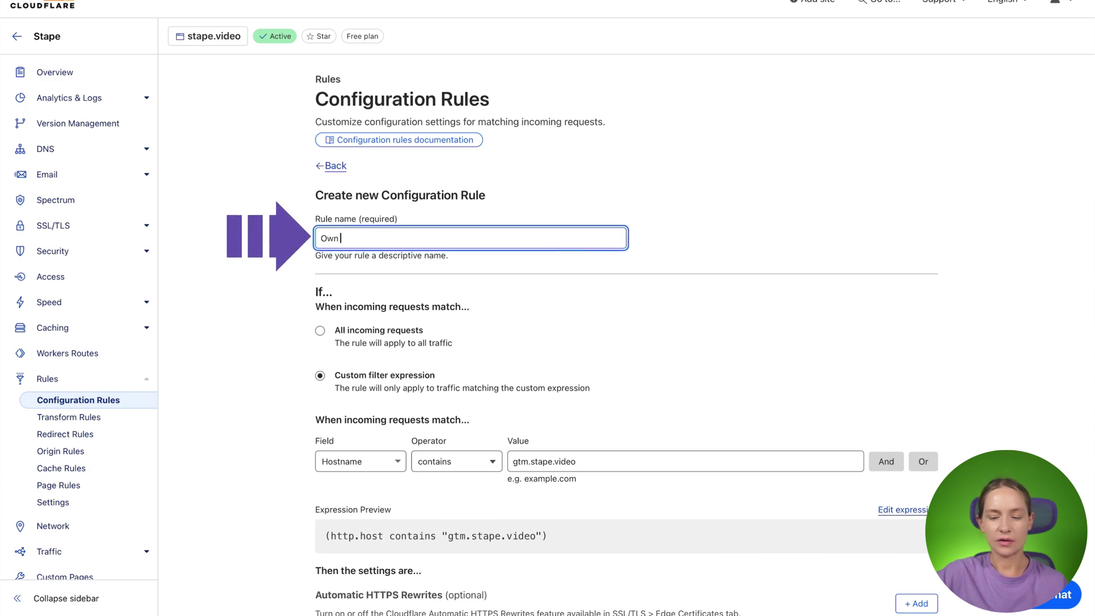
type(" CDN")
scroll(558, 358, "down", 15)
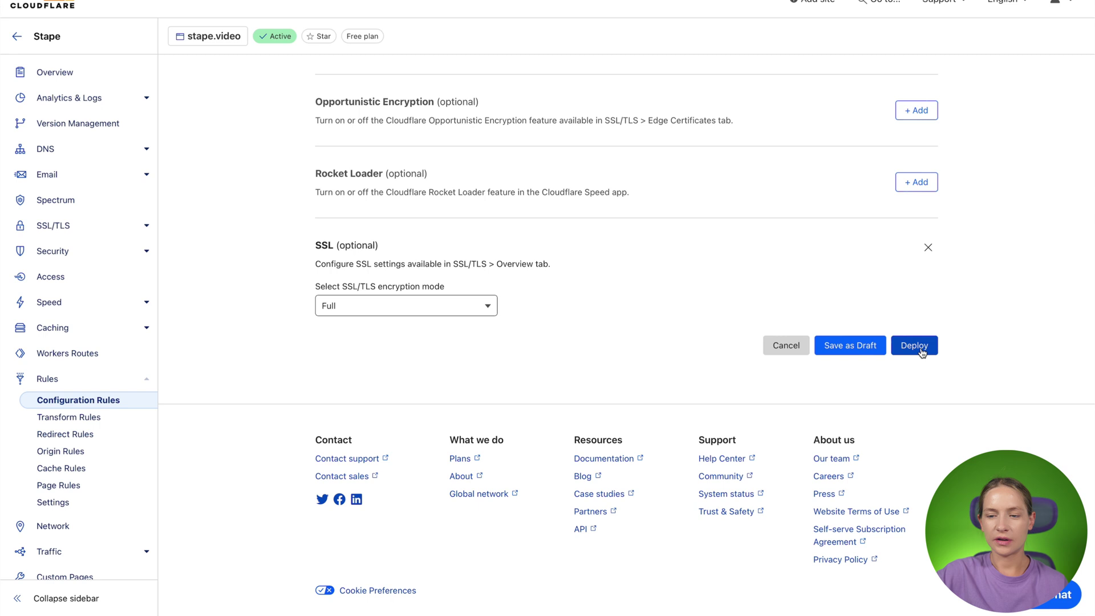
left_click(919, 346)
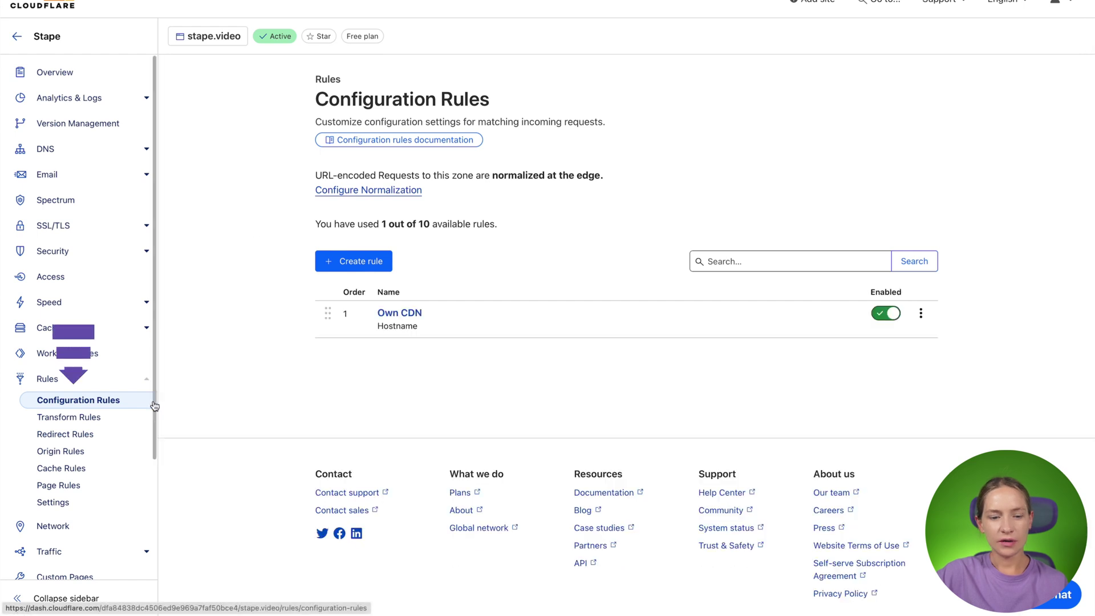
Start a new Modify Request Header rule under Transform Rules
left_click(92, 419)
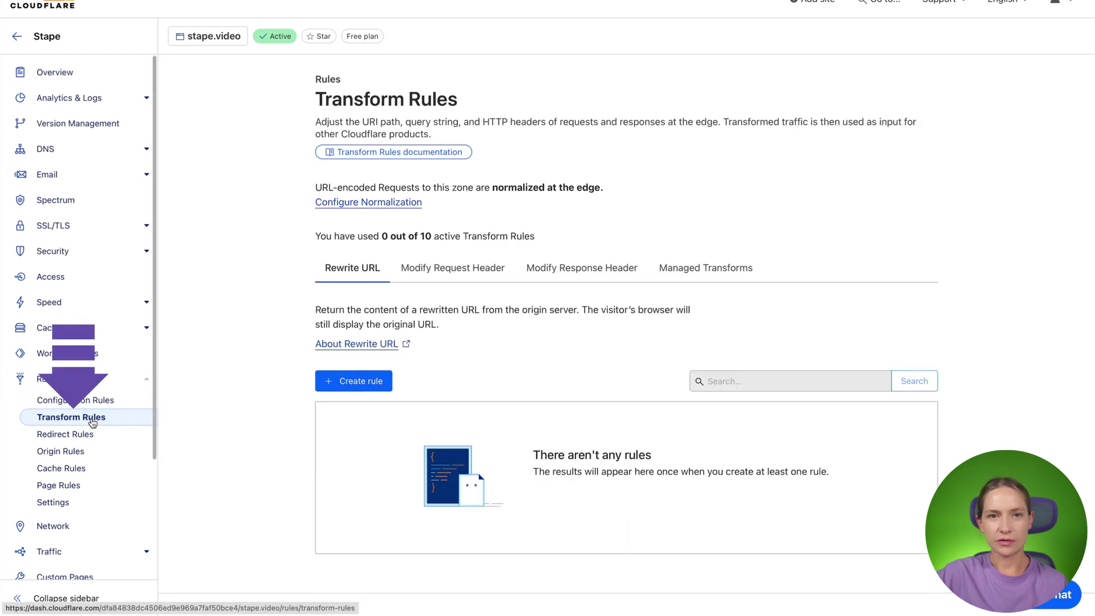
left_click(463, 271)
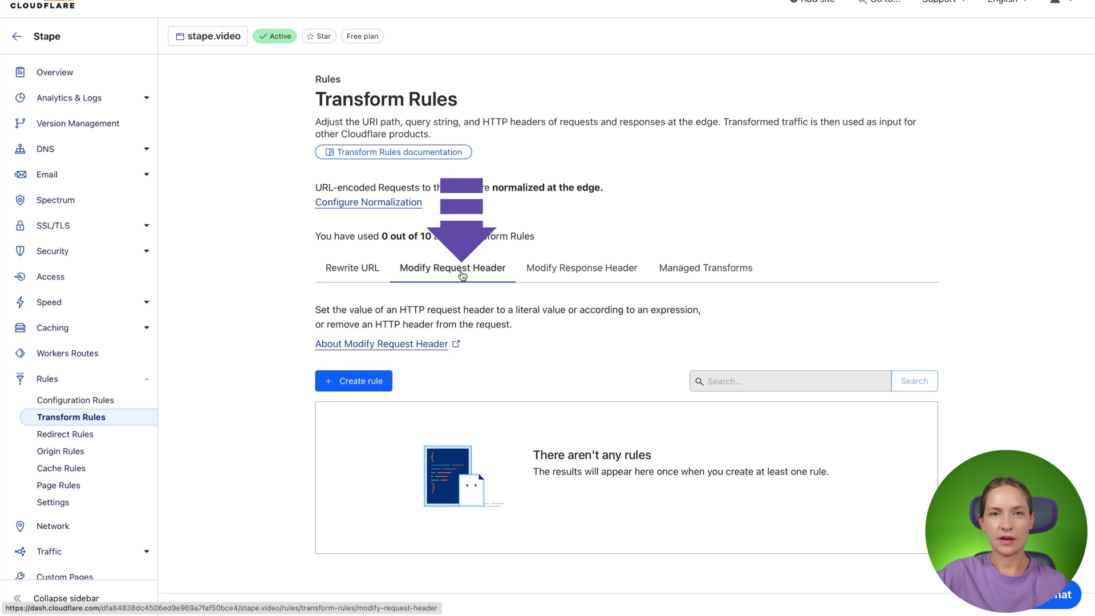
left_click(363, 381)
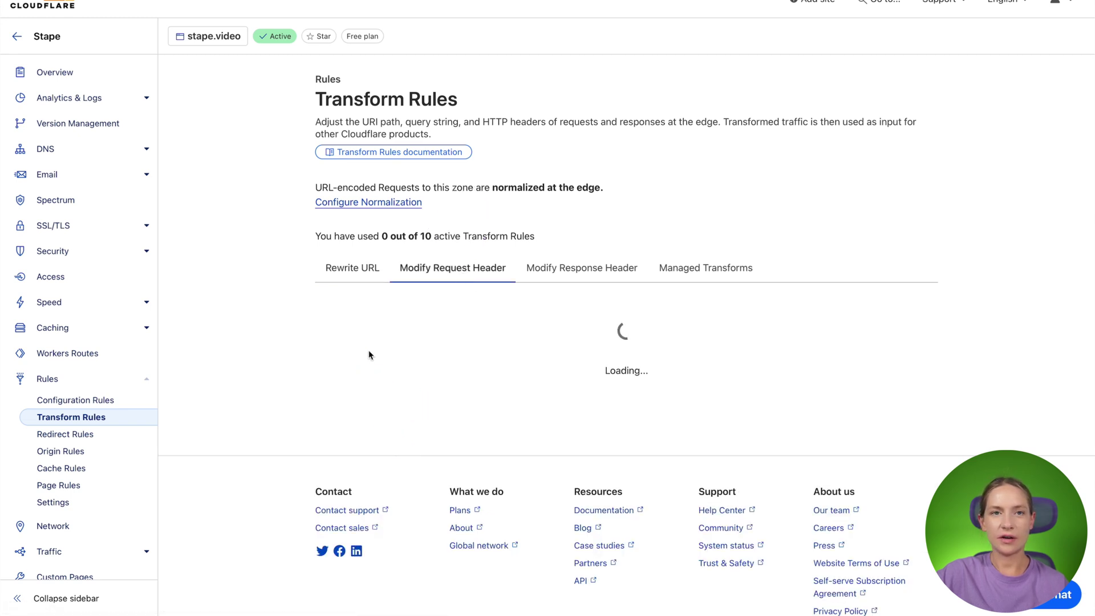
scroll(397, 329, "down", 3)
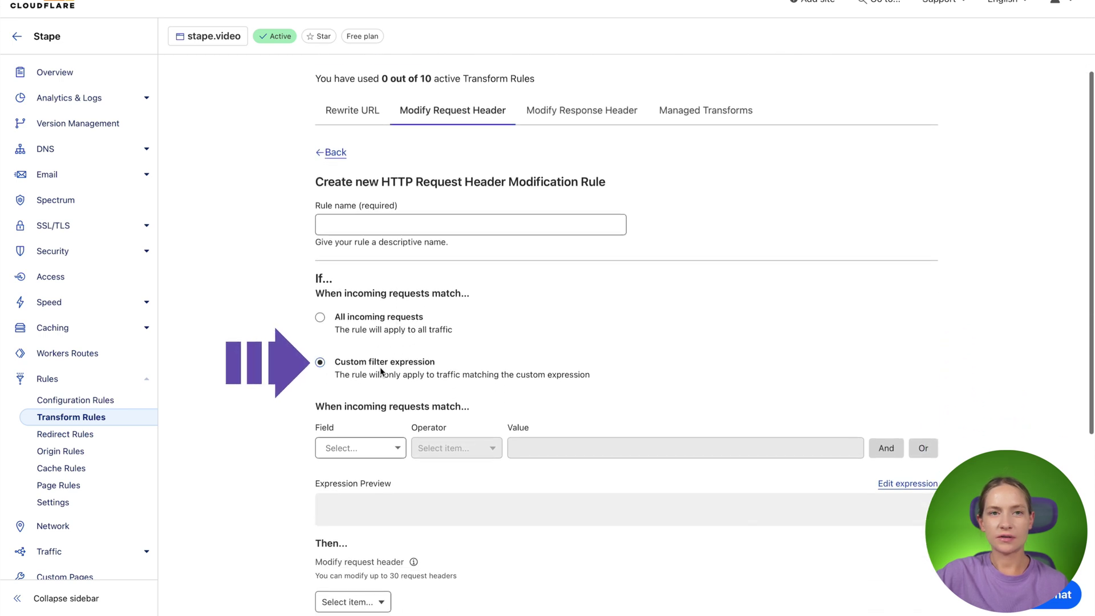
scroll(386, 373, "down", 1)
Set the rule's condition to Hostname contains gtm.stape.video
left_click(376, 418)
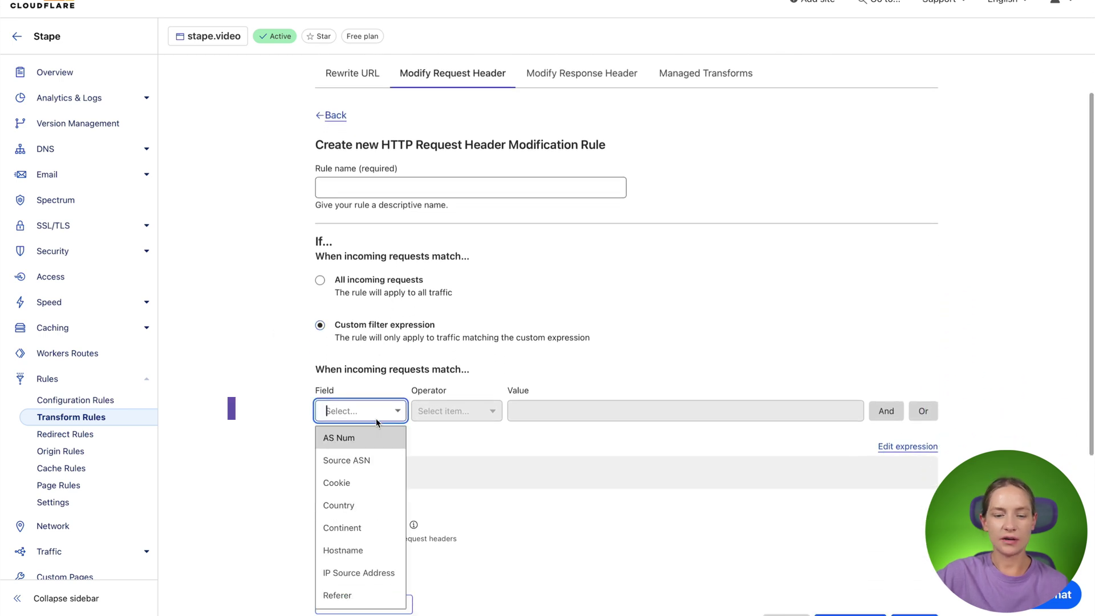
type("ho")
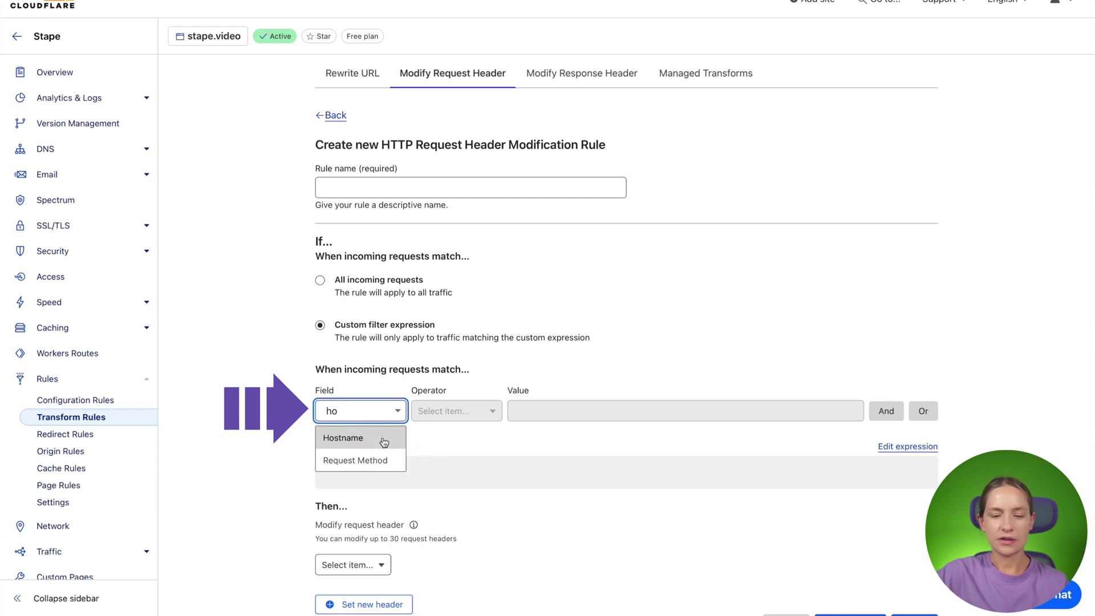
left_click(383, 443)
left_click(471, 411)
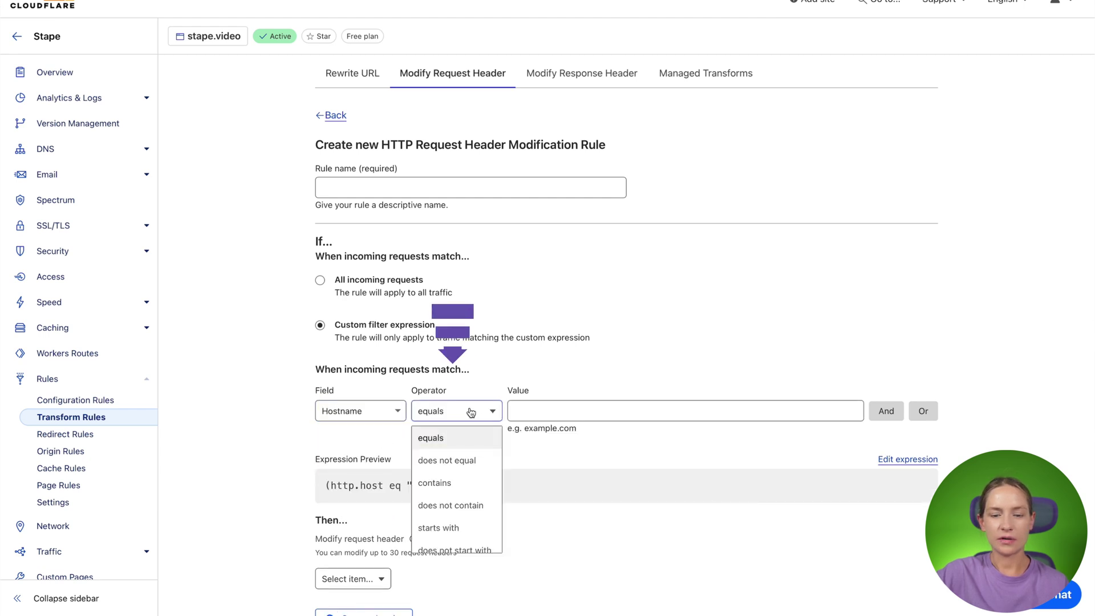
left_click(464, 481)
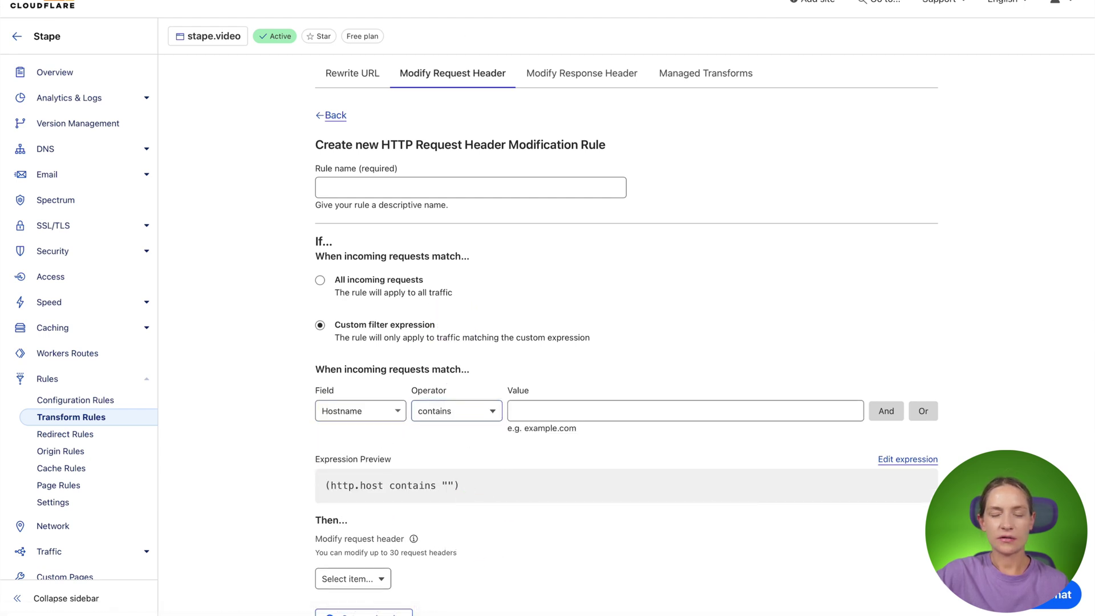
left_click(592, 405)
type("gtm.stape.video")
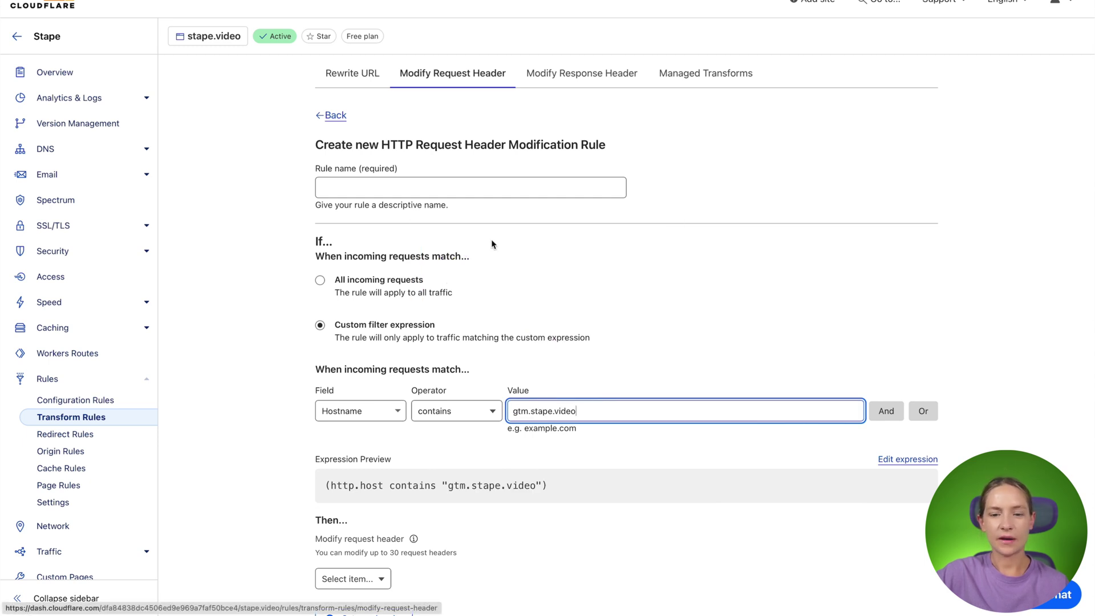
Add a static header modification with header name X-From-Cdn
scroll(491, 236, "down", 3)
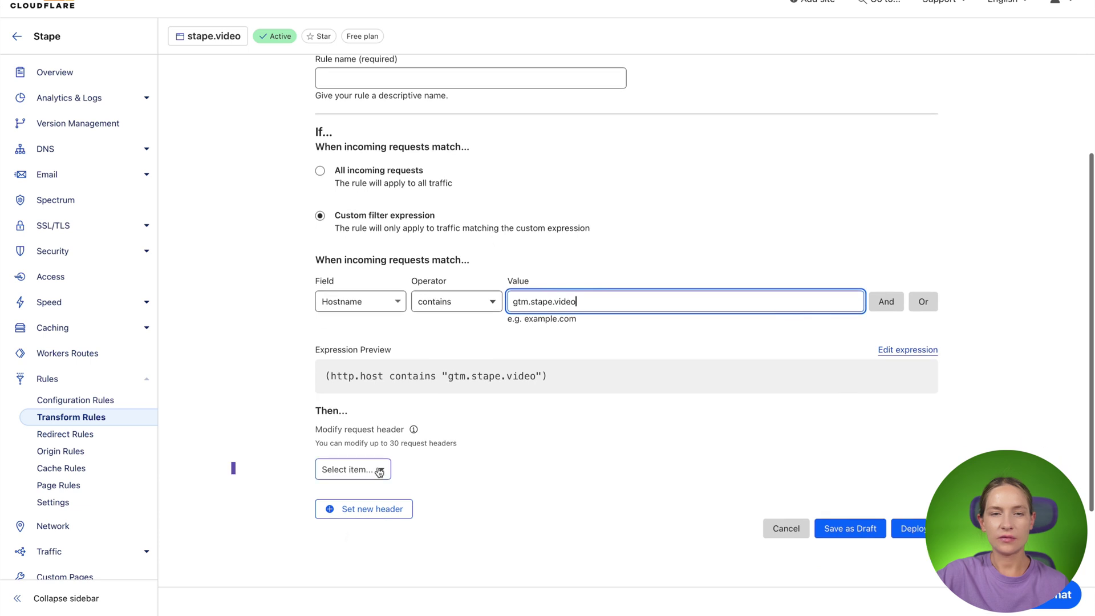
left_click(379, 472)
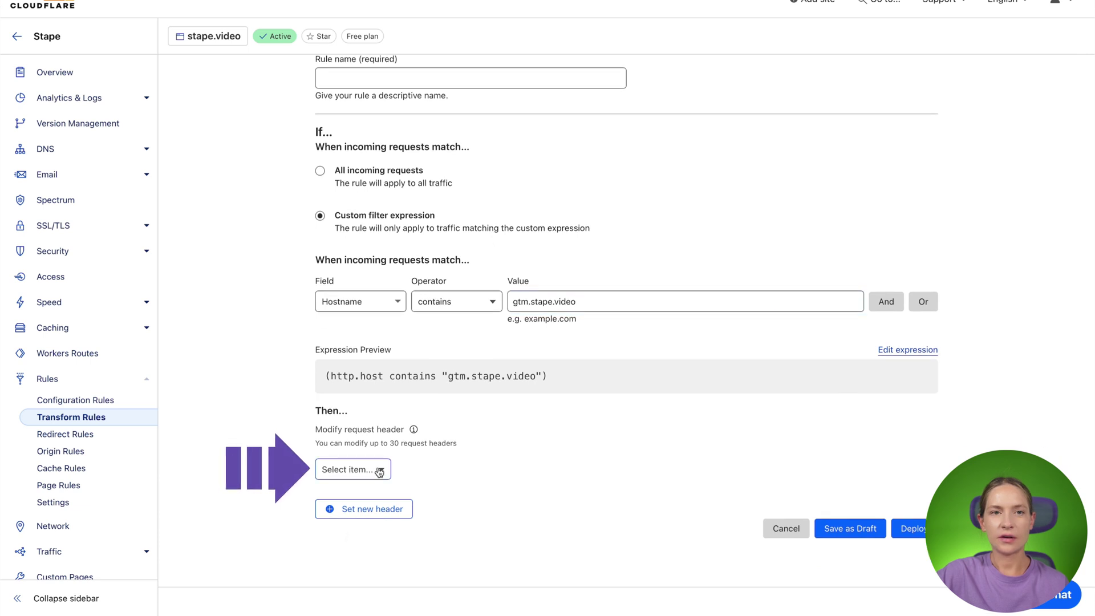
left_click(380, 471)
left_click(341, 496)
left_click(479, 485)
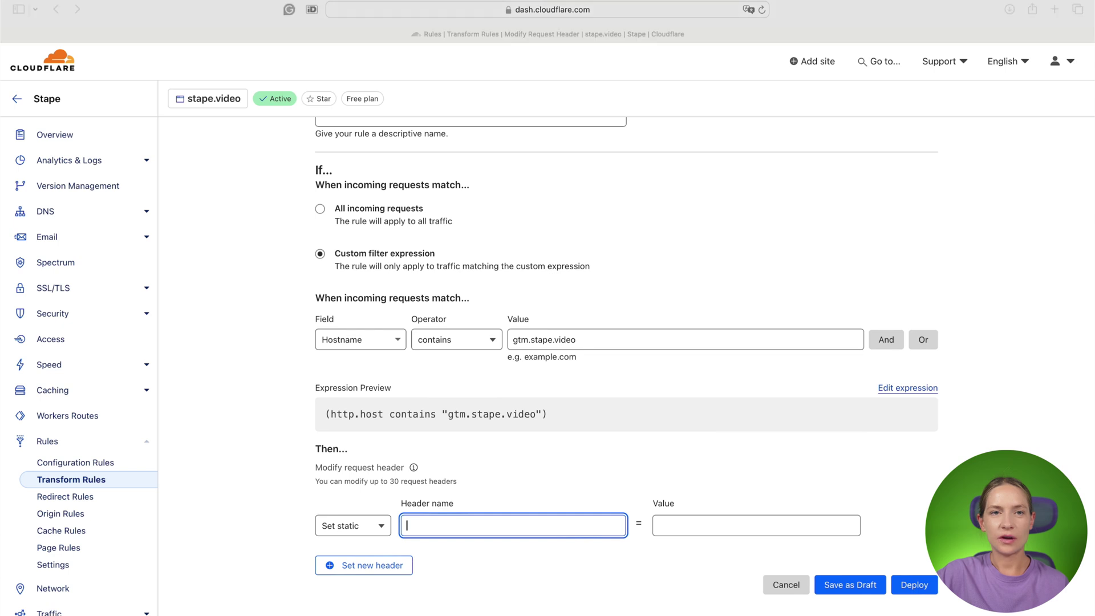
type("X-From-Cdn")
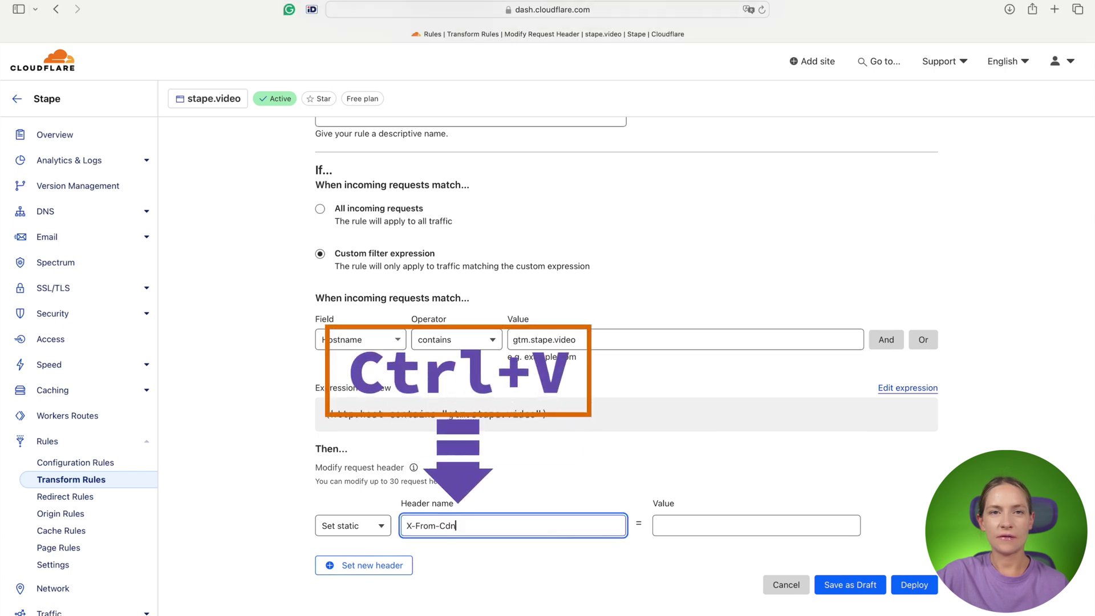
Give the X-From-Cdn header the value cf-stape and deploy the transform rule
key("super+Tab")
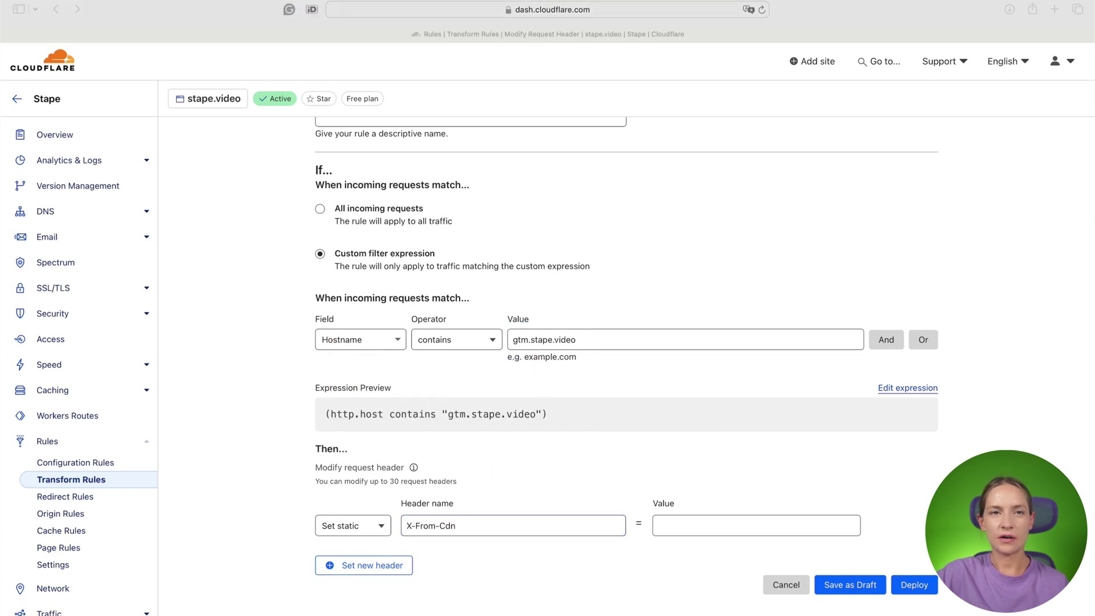
key("super+Tab")
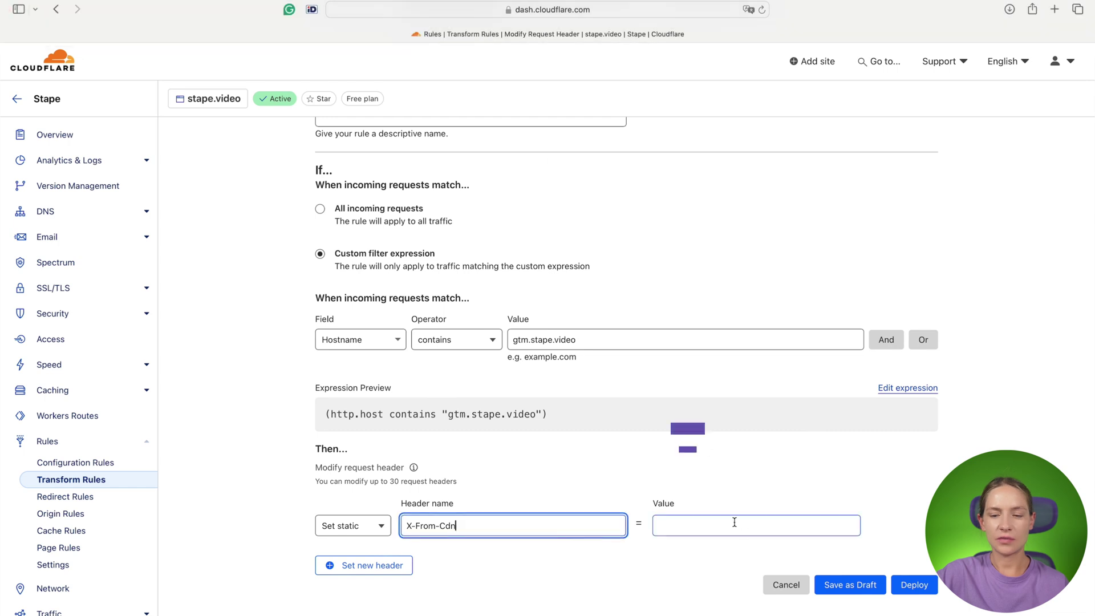
left_click(720, 523)
type("cf-stape")
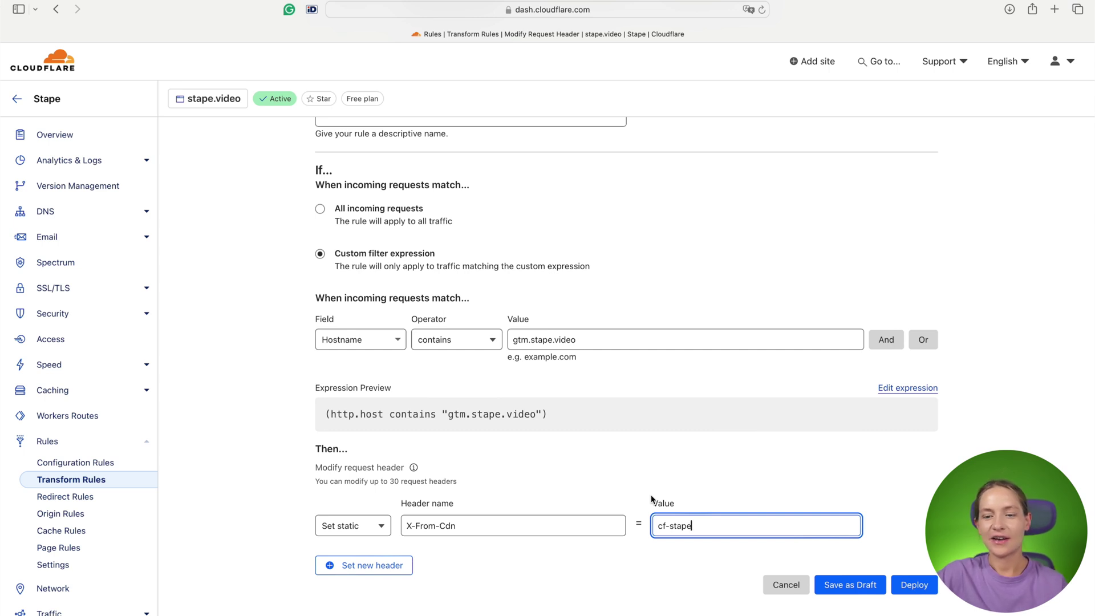
scroll(752, 448, "down", 2)
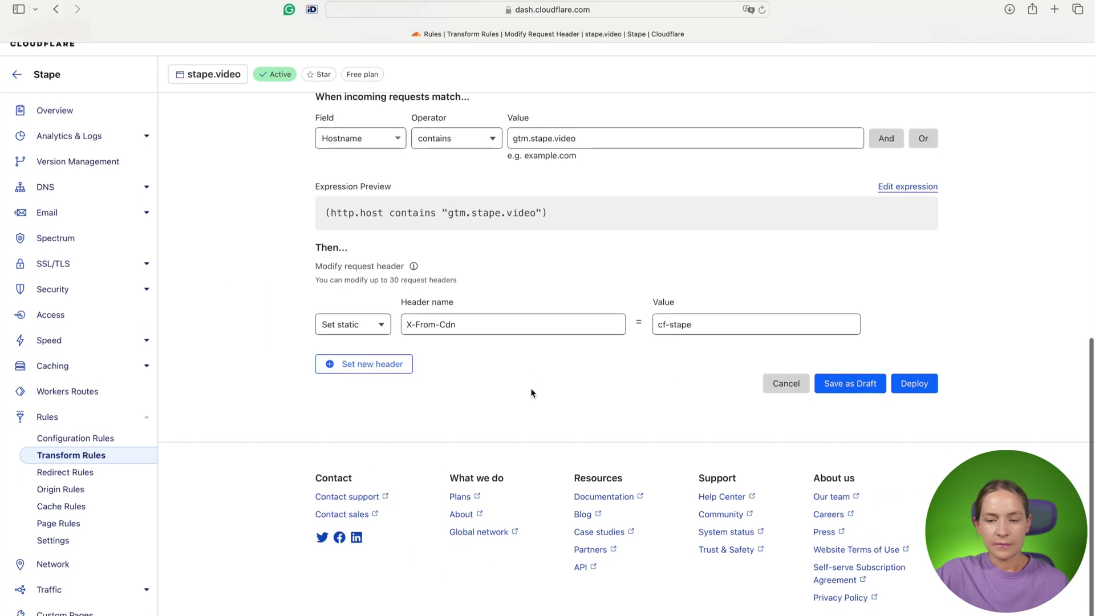
scroll(912, 407, "up", 1)
left_click(919, 409)
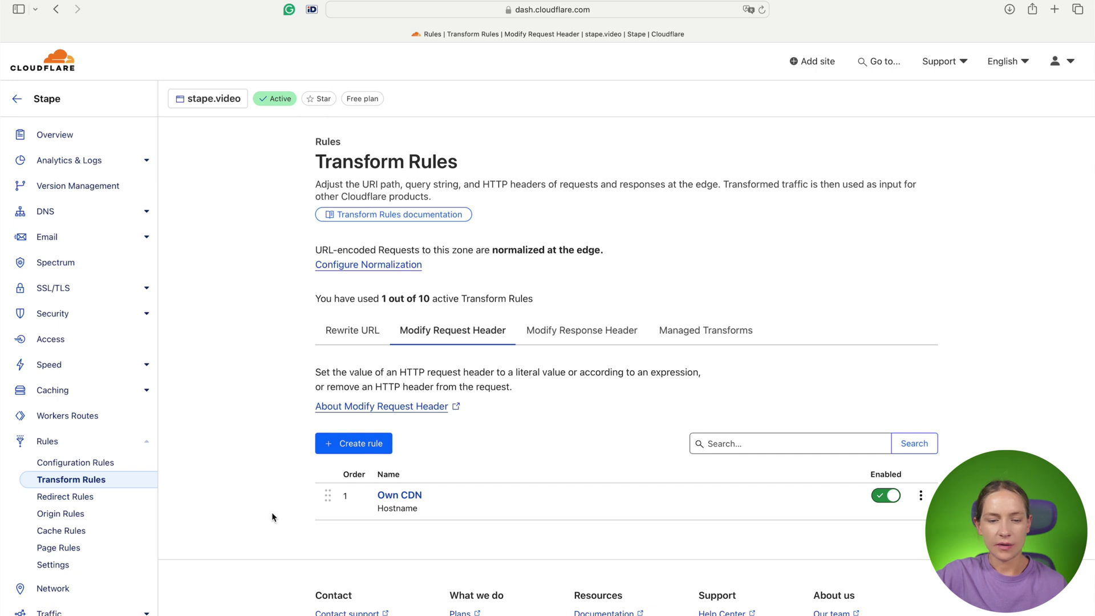
Create a new Cache Rule and name it Own CDN
left_click(101, 532)
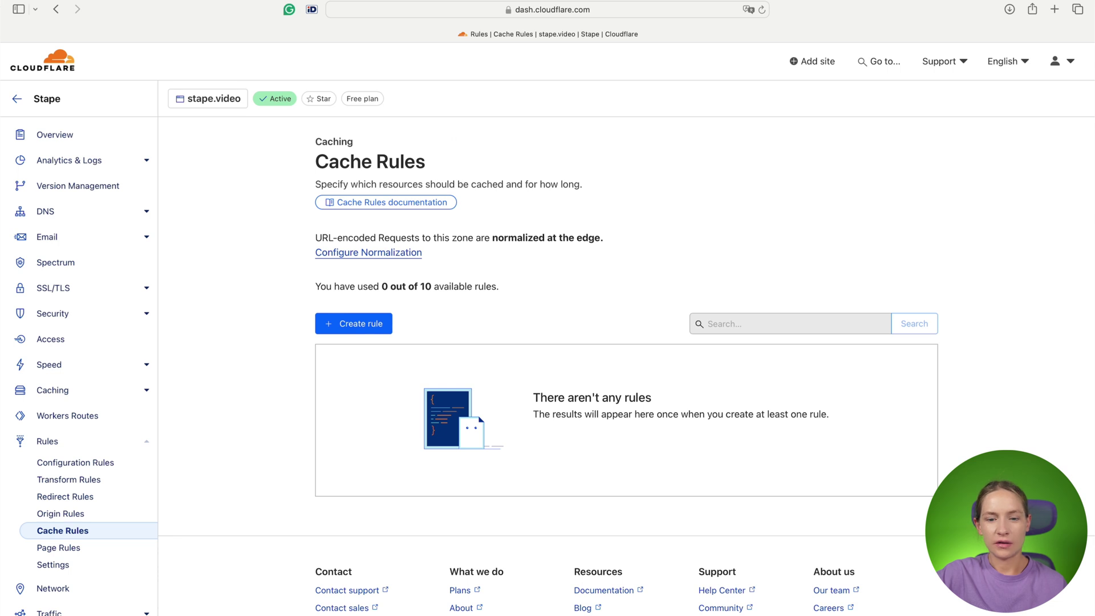
left_click(367, 333)
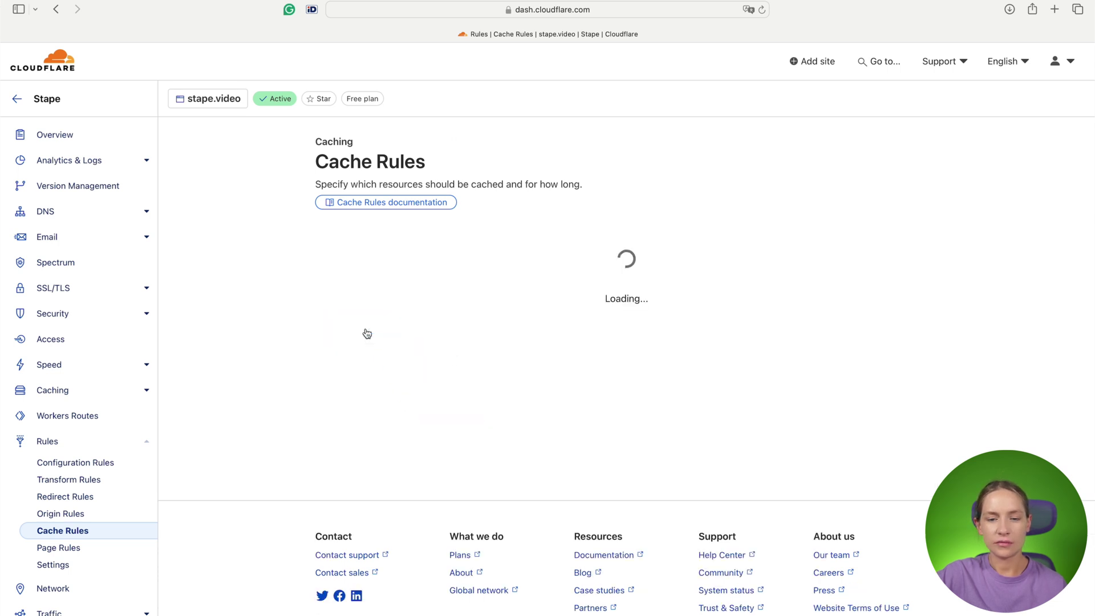
left_click(368, 308)
type("Own CDN")
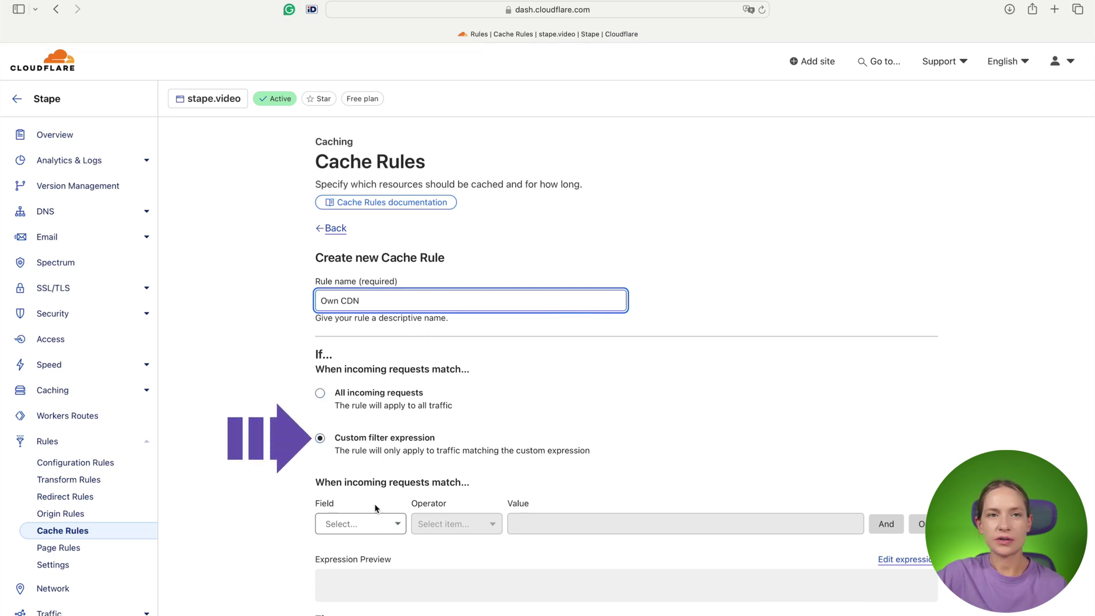
Set the cache rule condition to Hostname with the contains operator
left_click(371, 523)
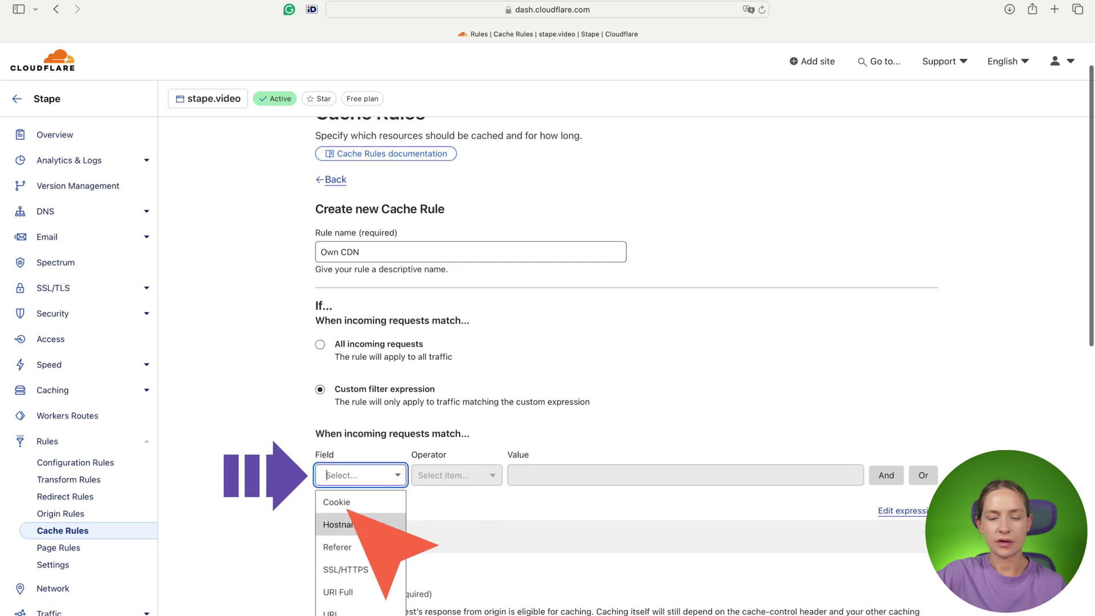
left_click(370, 523)
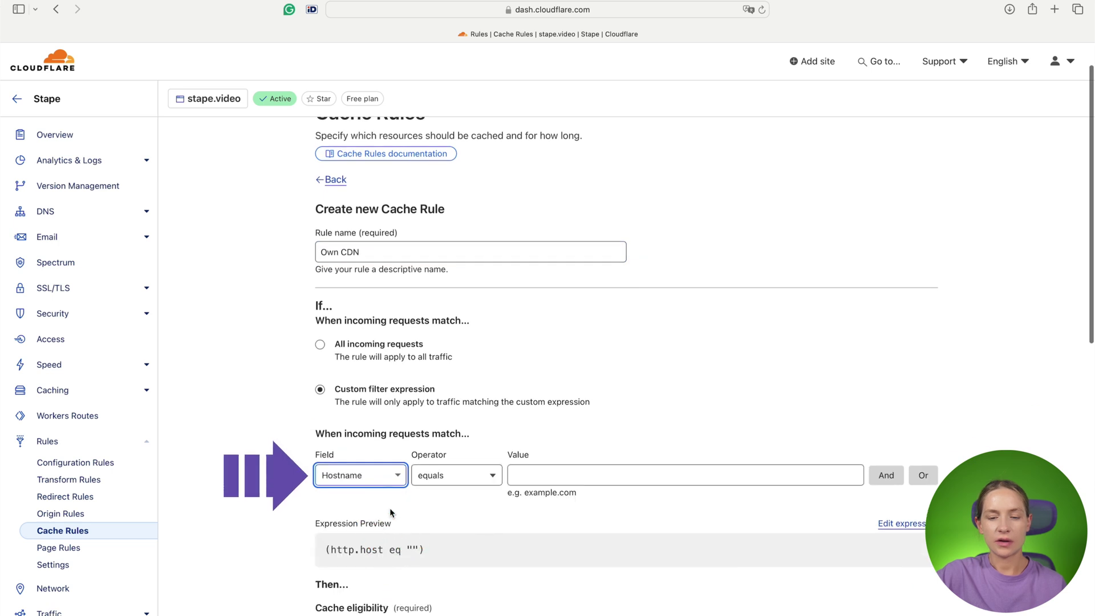
left_click(443, 480)
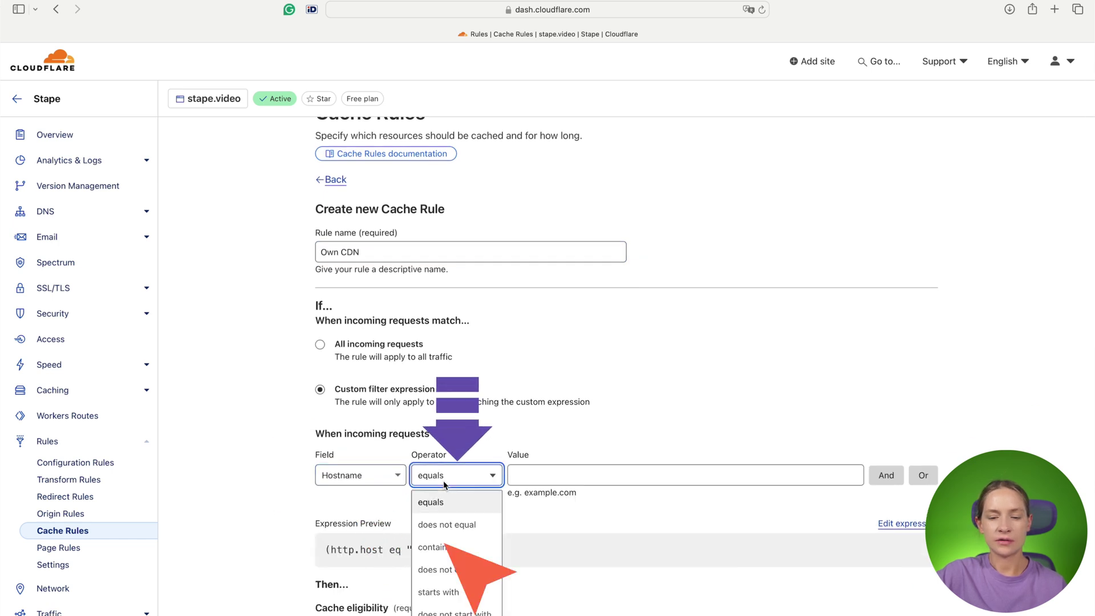
left_click(453, 550)
Enter gtm.stape.video as the match value, replacing the mistaken cf-stape
left_click(580, 480)
type("gtm.stape")
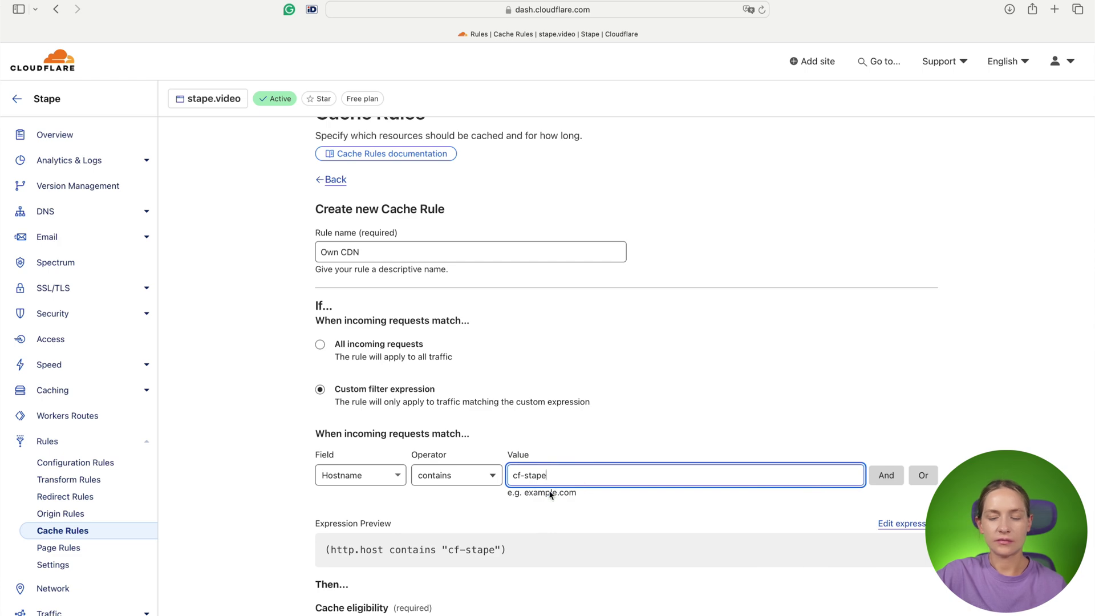
key("ctrl+Right")
left_click(403, 540)
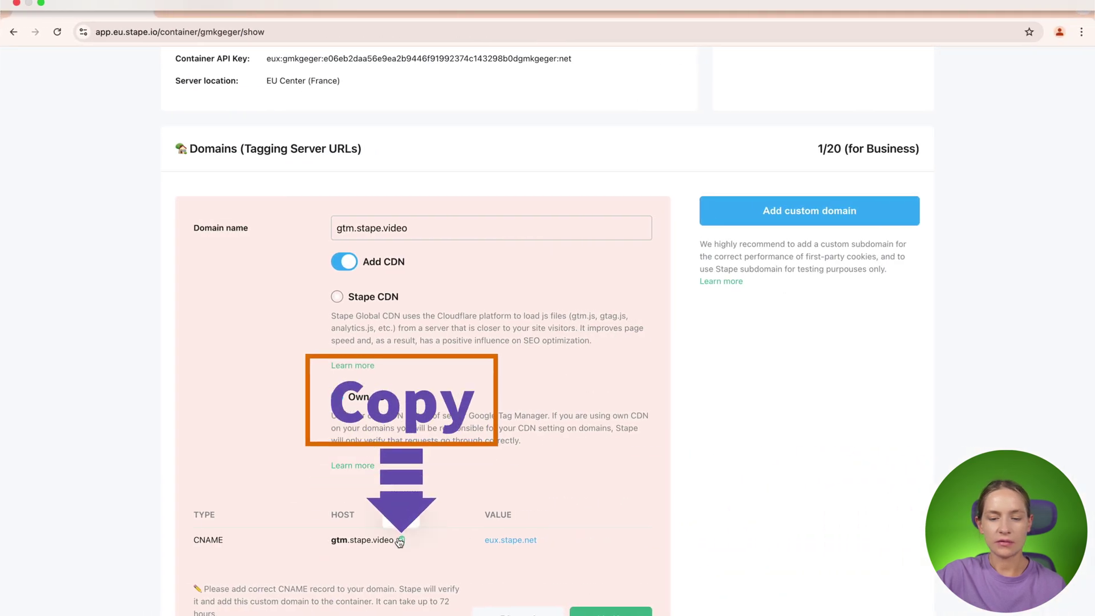
key("ctrl+Left")
triple_click(587, 475)
type("gtm.stape.video")
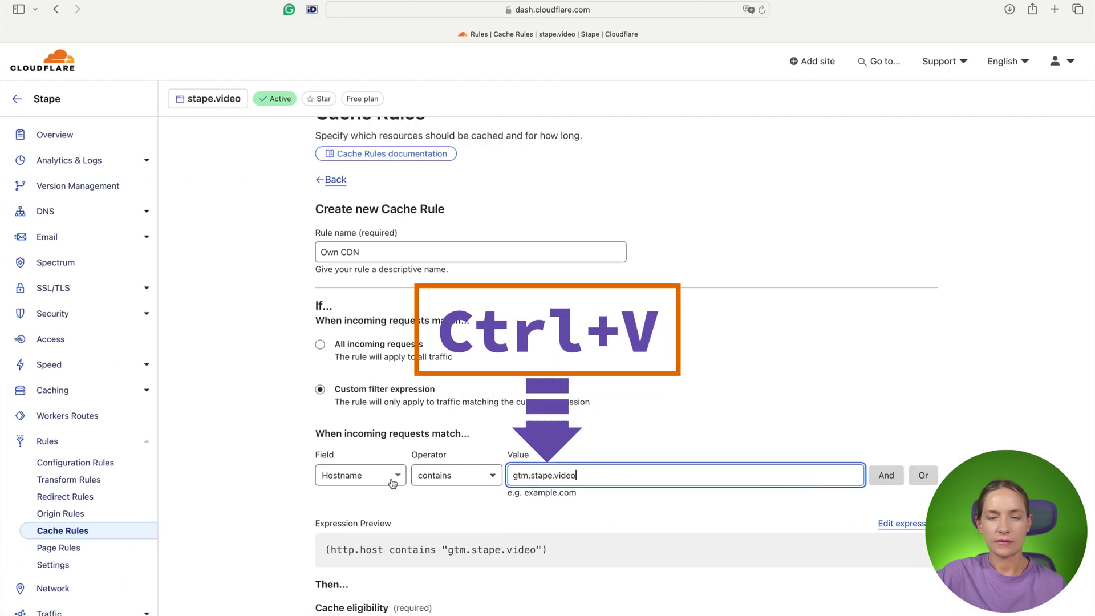
scroll(391, 482, "down", 5)
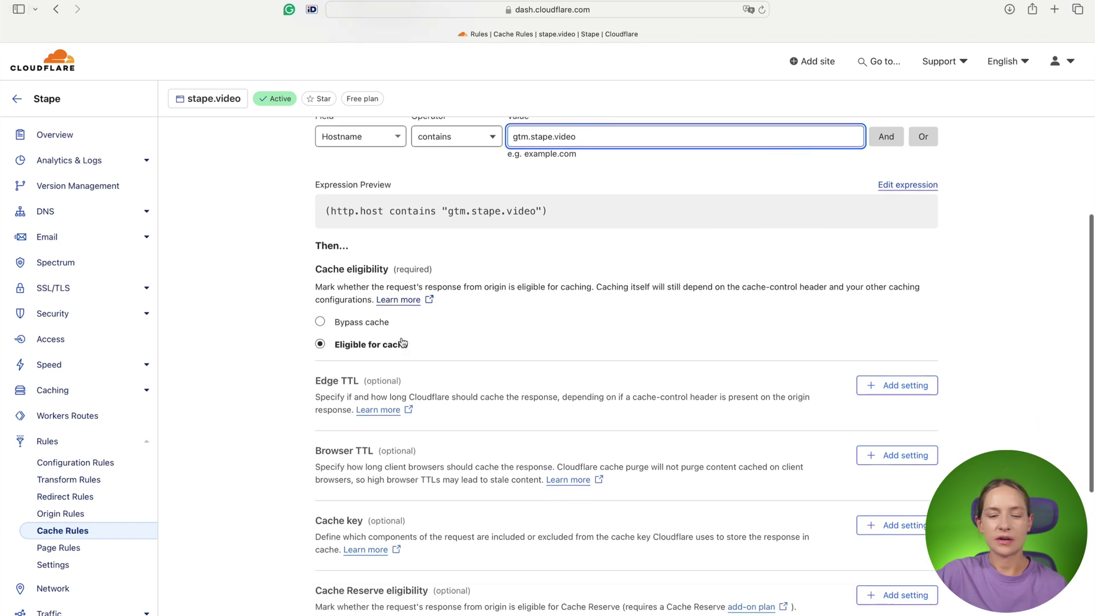
Set cache eligibility to Bypass cache and deploy the Own CDN cache rule
scroll(401, 342, "down", 1)
scroll(384, 443, "down", 1)
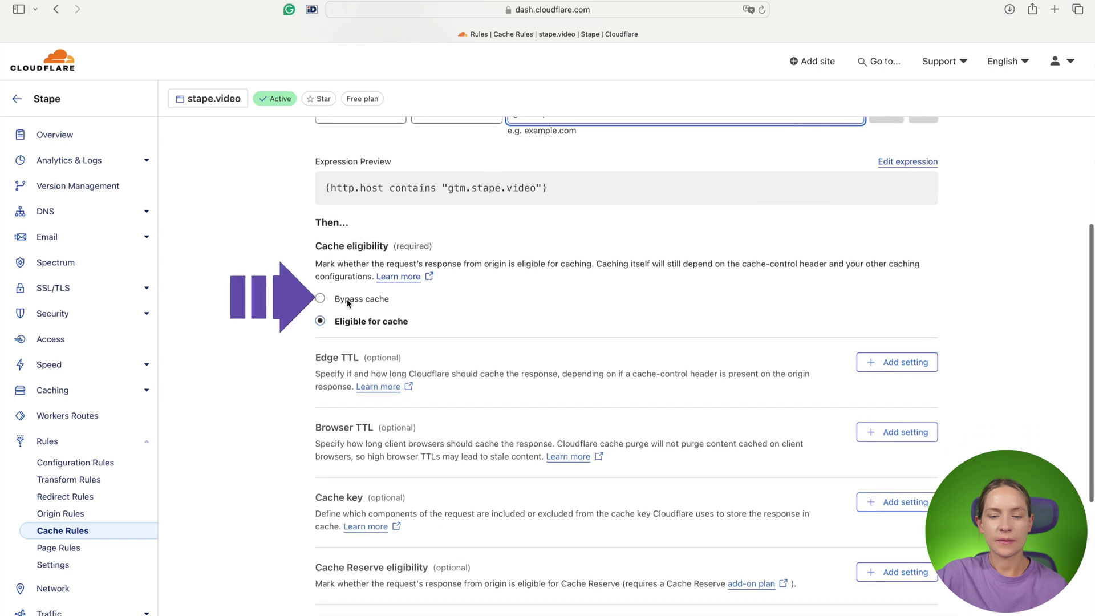
left_click(377, 300)
scroll(433, 311, "up", 4)
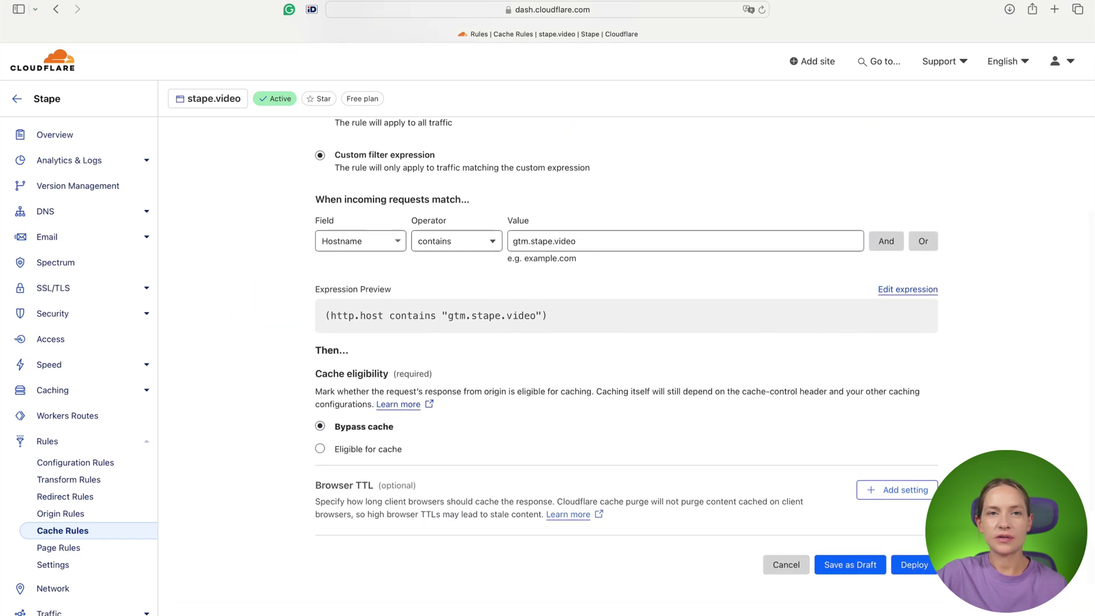
left_click(921, 558)
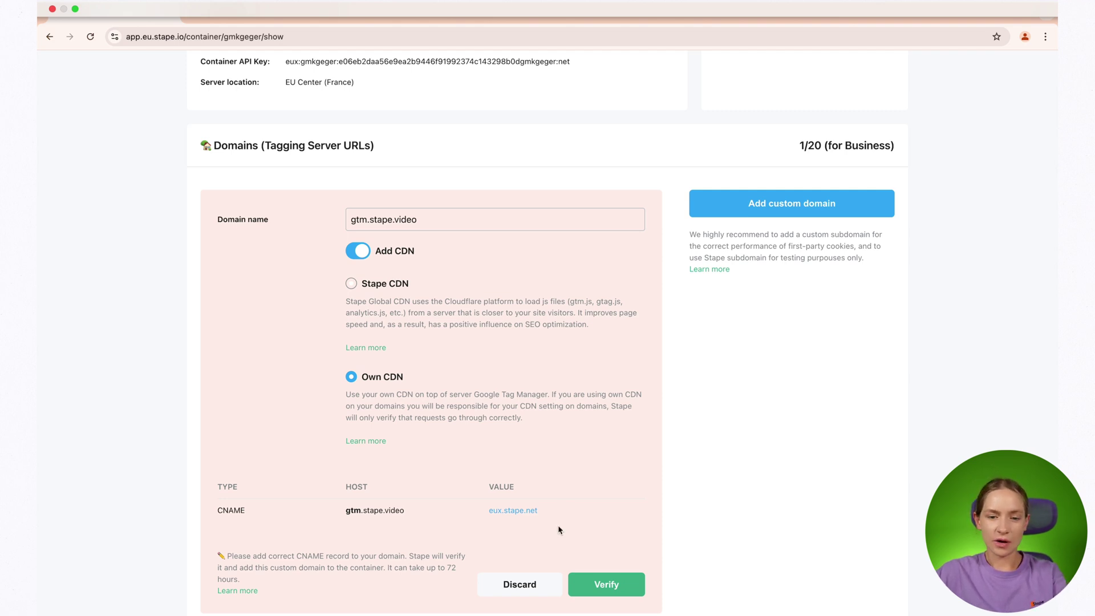
Verify gtm.stape.video in Stape and reload the page to see its Verifying status
left_click(579, 581)
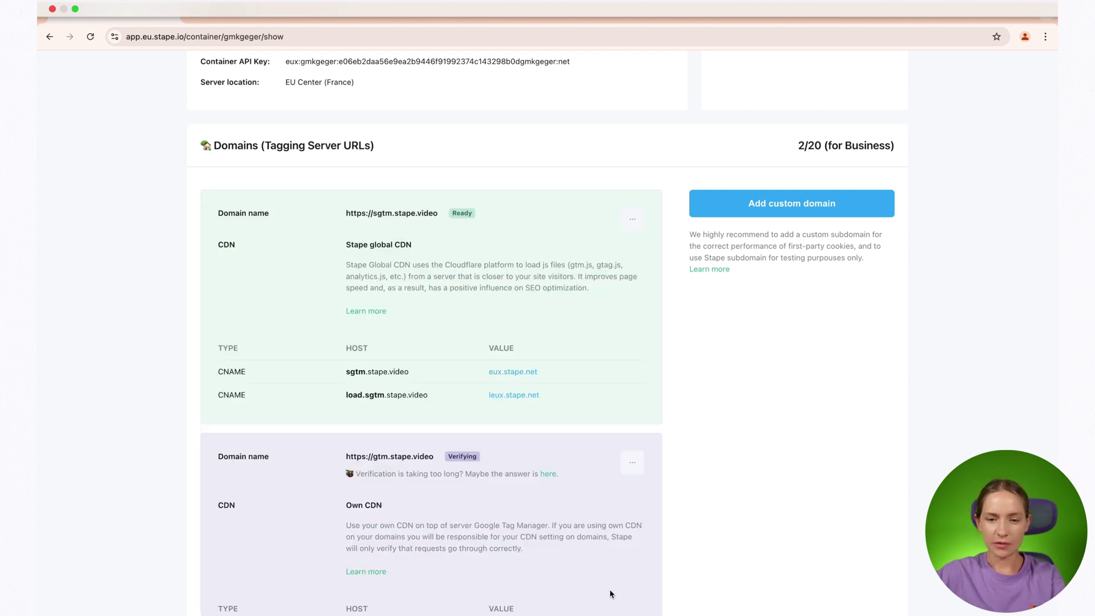
scroll(610, 590, "up", 6)
scroll(513, 513, "down", 8)
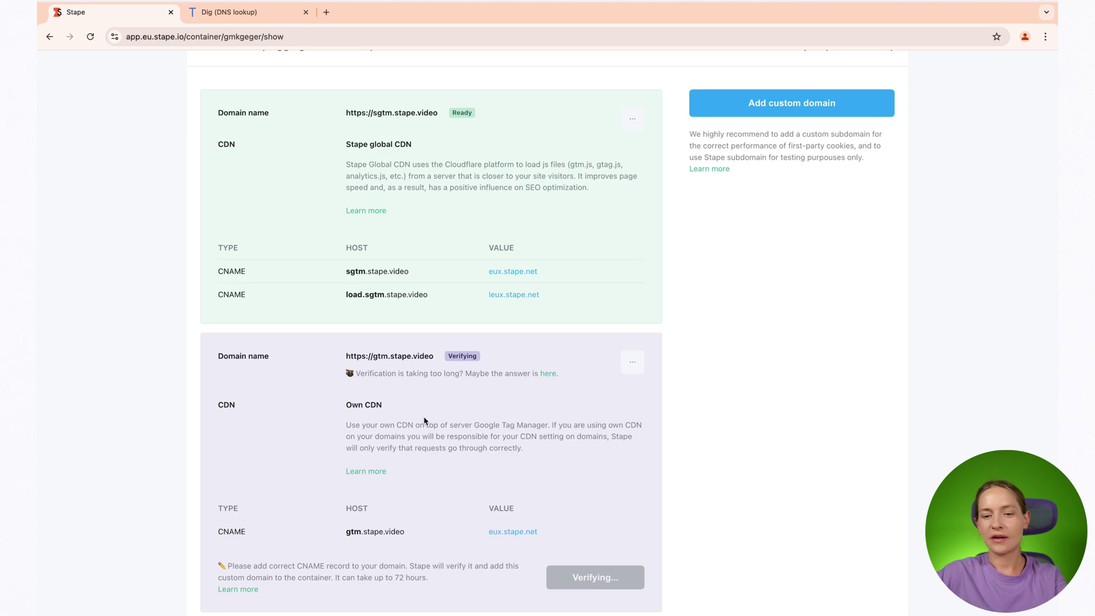
left_click(334, 37)
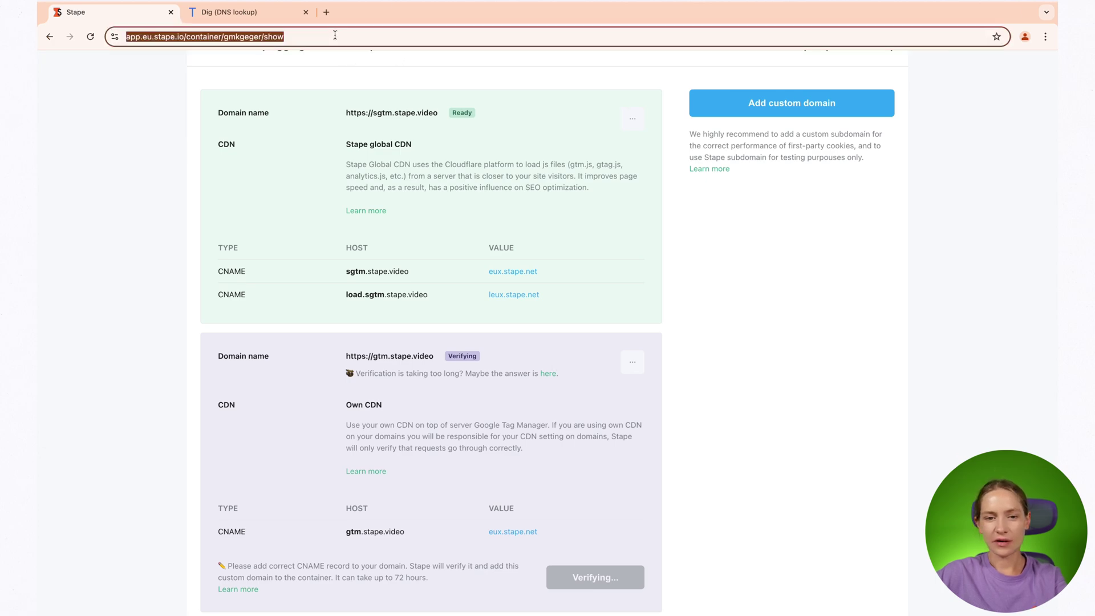
key("Return")
scroll(398, 279, "down", 6)
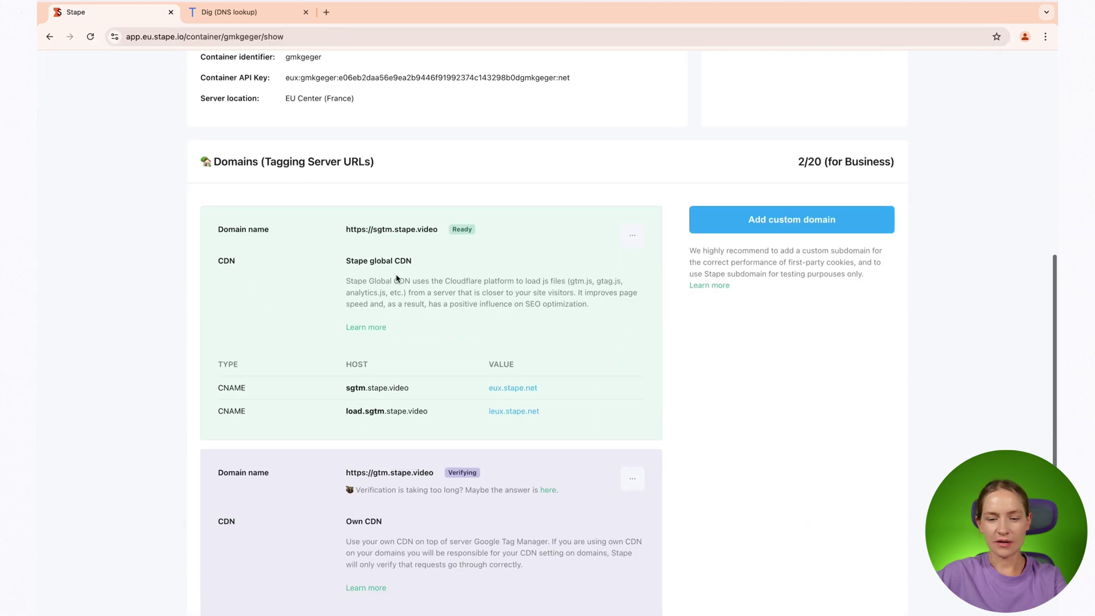